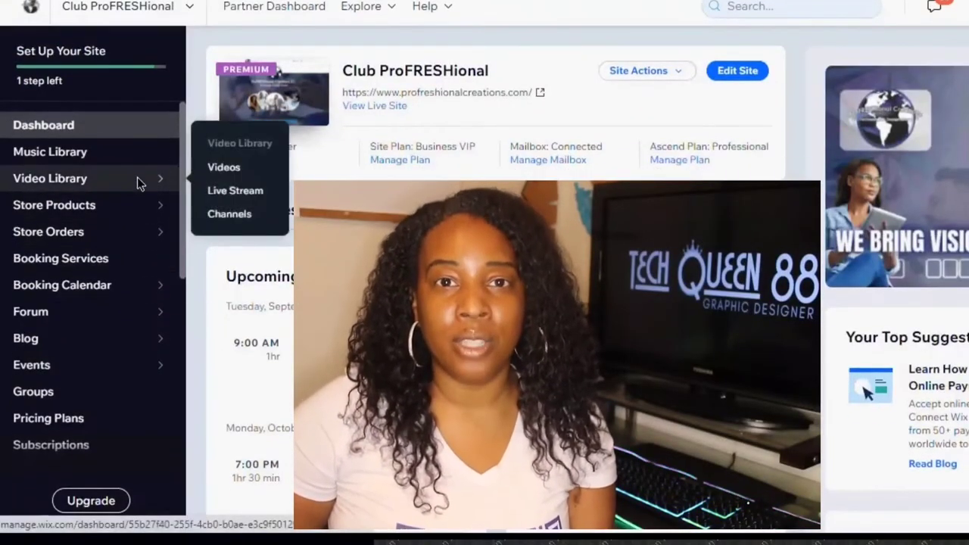
- Upload a video file from the computer to the Video Library, where it appears as Capture 168
left_click(137, 177)
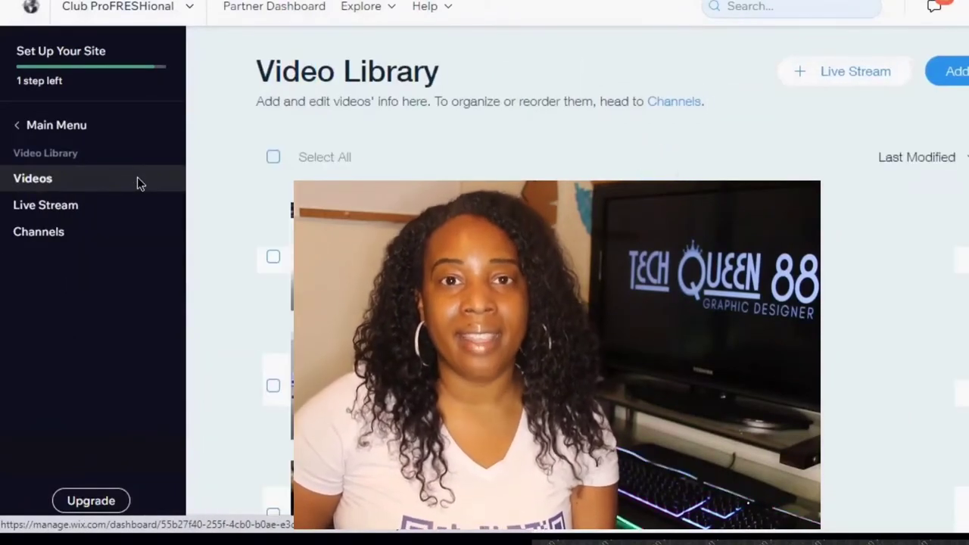
scroll(393, 158, "up", 1)
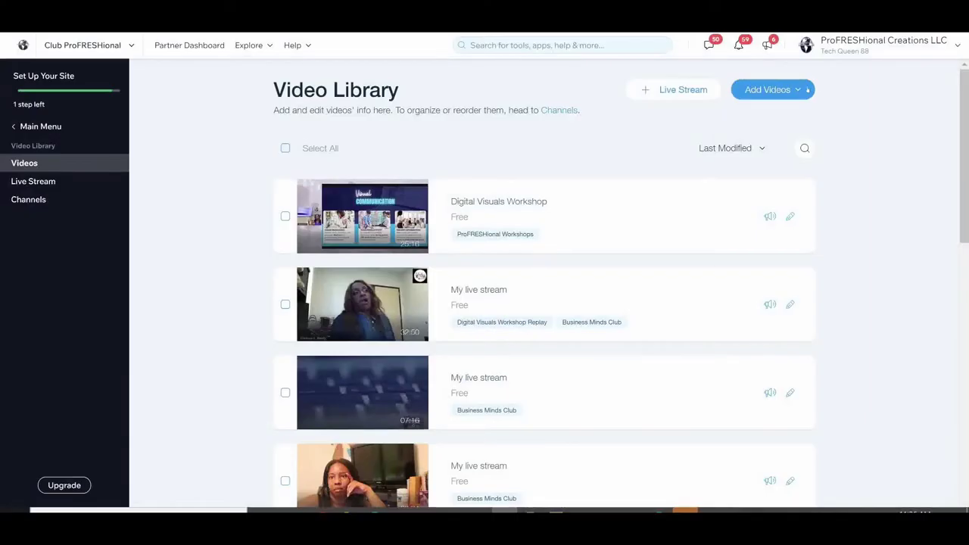
left_click(797, 89)
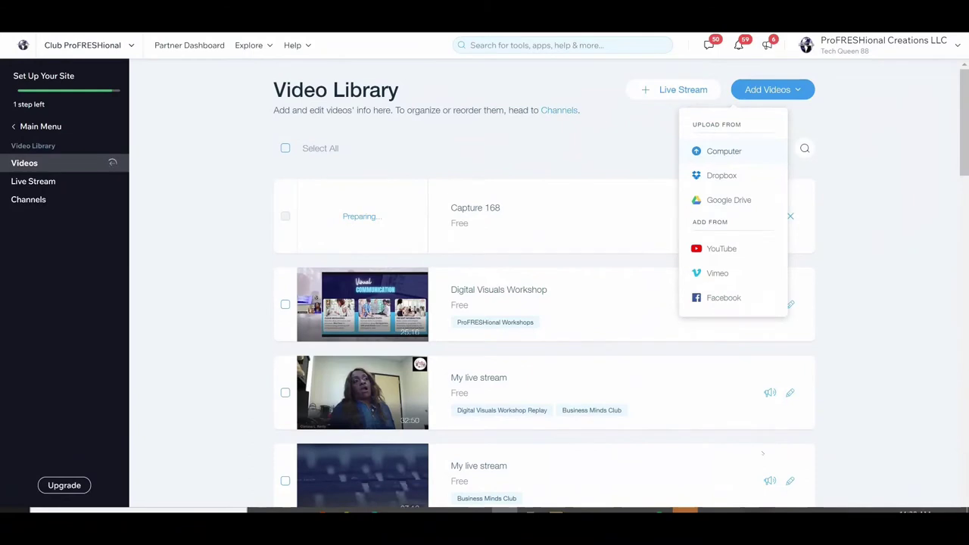
left_click(763, 452)
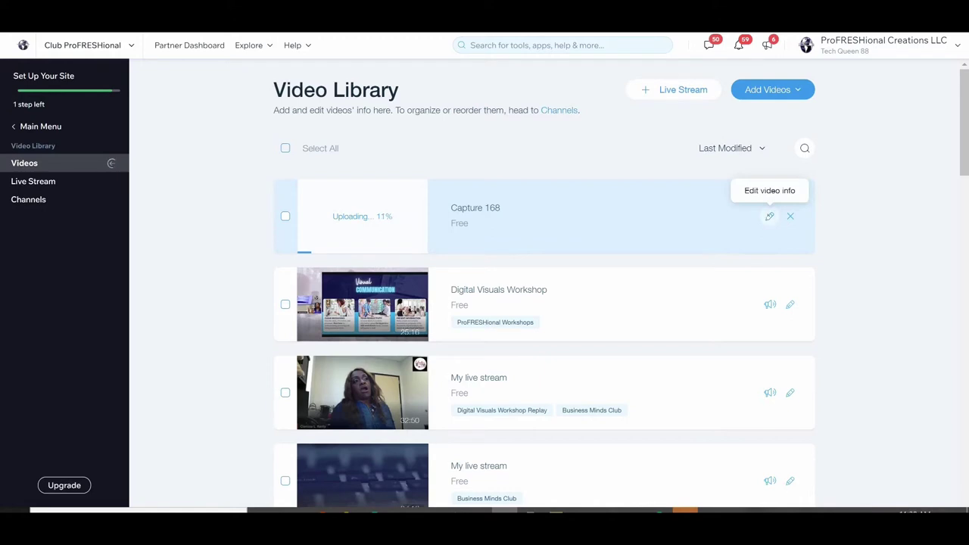
- Retitle the uploaded video 'How To Edit Your Link Page' and enter the publisher name
left_click(769, 216)
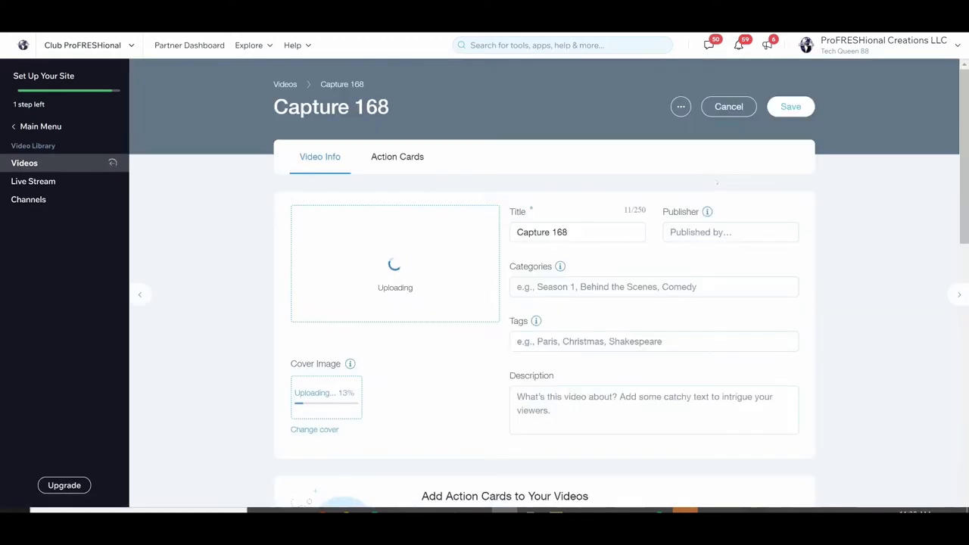
triple_click(602, 235)
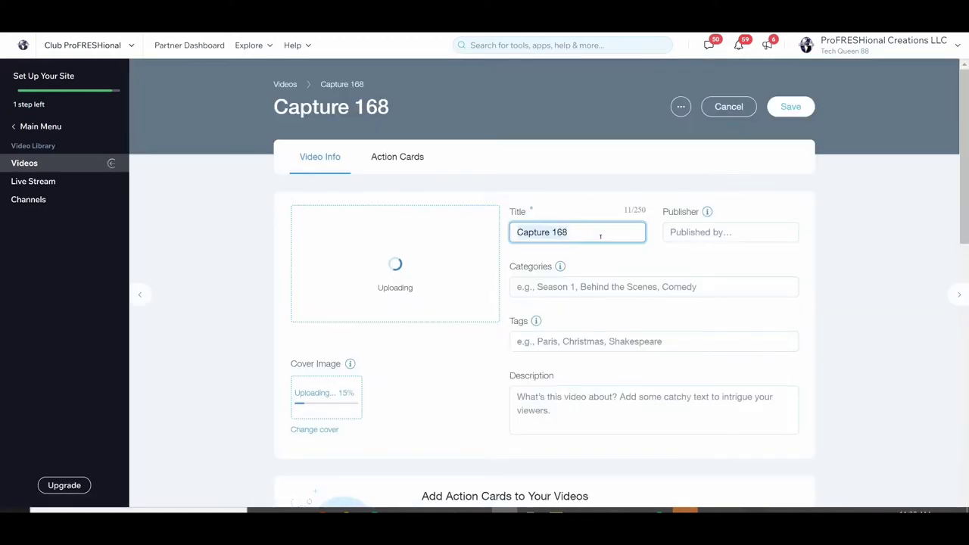
type("How To Eid")
key("BackSpace")
key("BackSpace")
type("dit You")
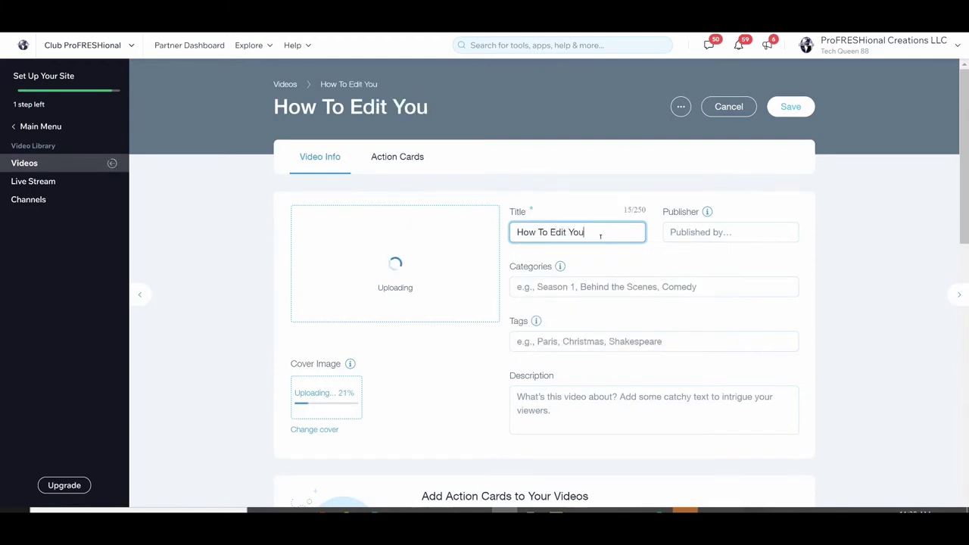
type("r Link Page")
key("Tab")
type("Tech Queen 88")
- Add categories linktree, link page, Convertri, Easy Web Hosting and Customization
left_click(601, 287)
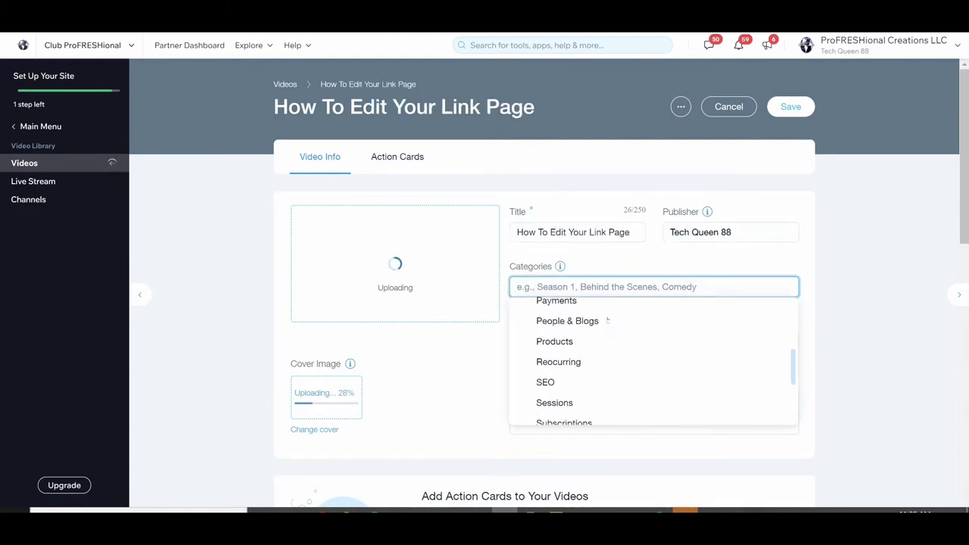
scroll(602, 287, "down", 1)
type("linktree")
key("Return")
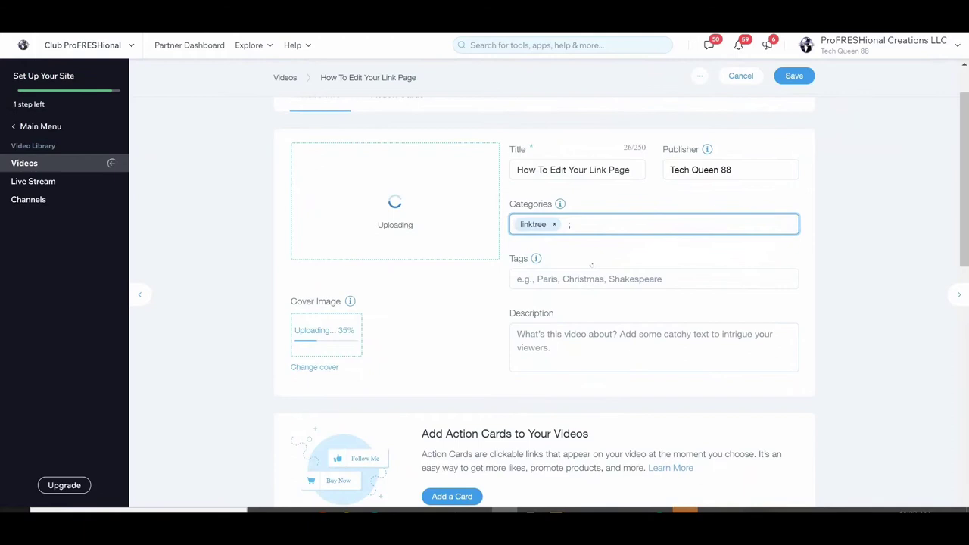
type("link page")
key("Return")
type("convert")
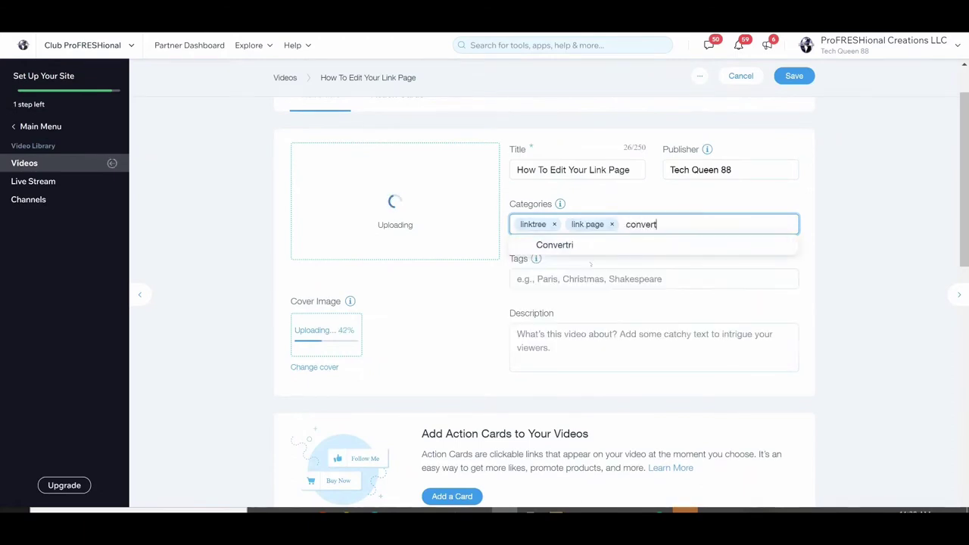
type("ri")
key("Return")
scroll(592, 303, "down", 1)
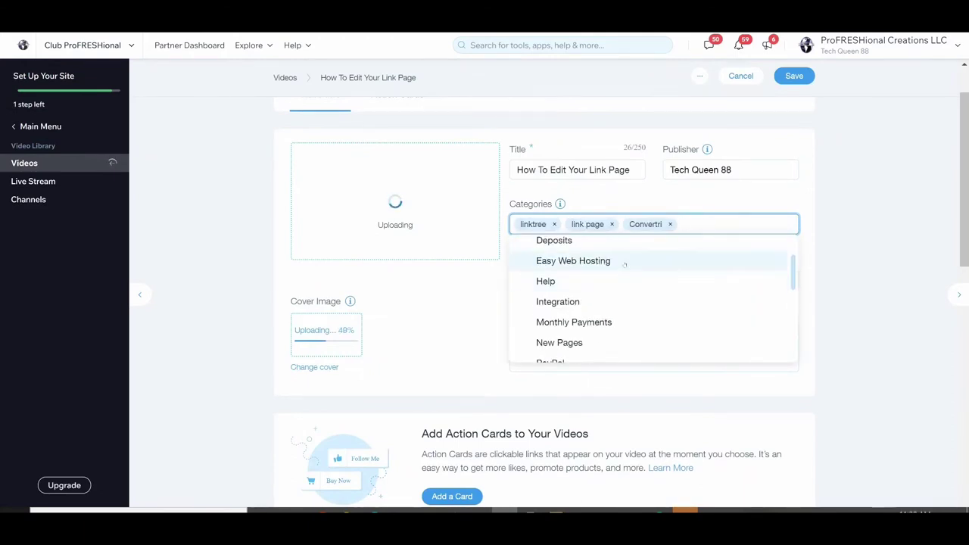
left_click(573, 261)
left_click(870, 212)
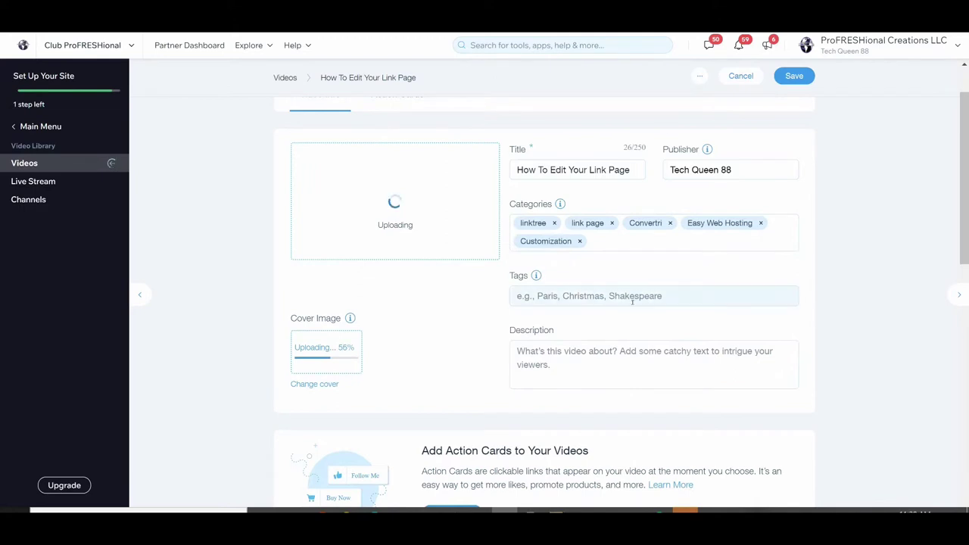
- Add tags Convertri, Easy Web Hosting, link page, linktree and Customization
left_click(685, 295)
left_click(632, 318)
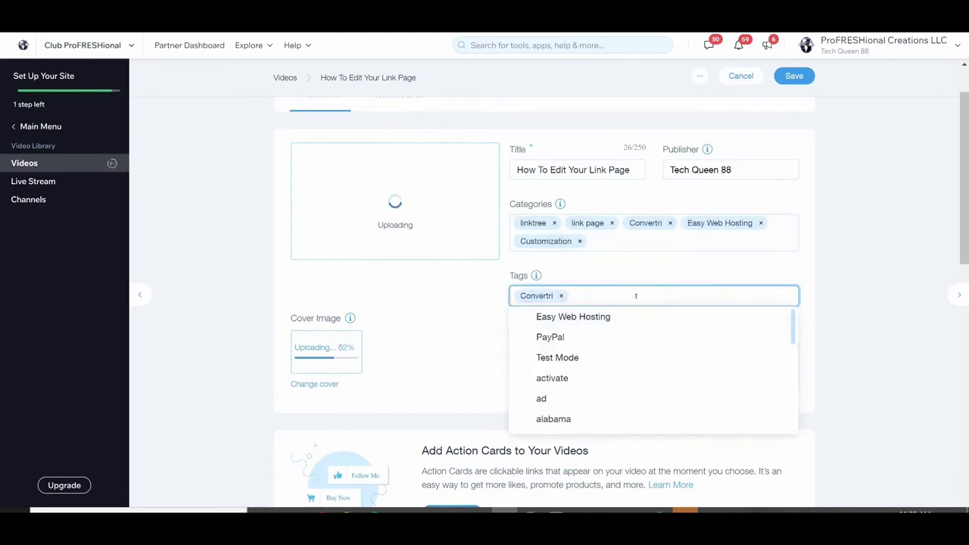
left_click(632, 318)
type("link page")
key("Return")
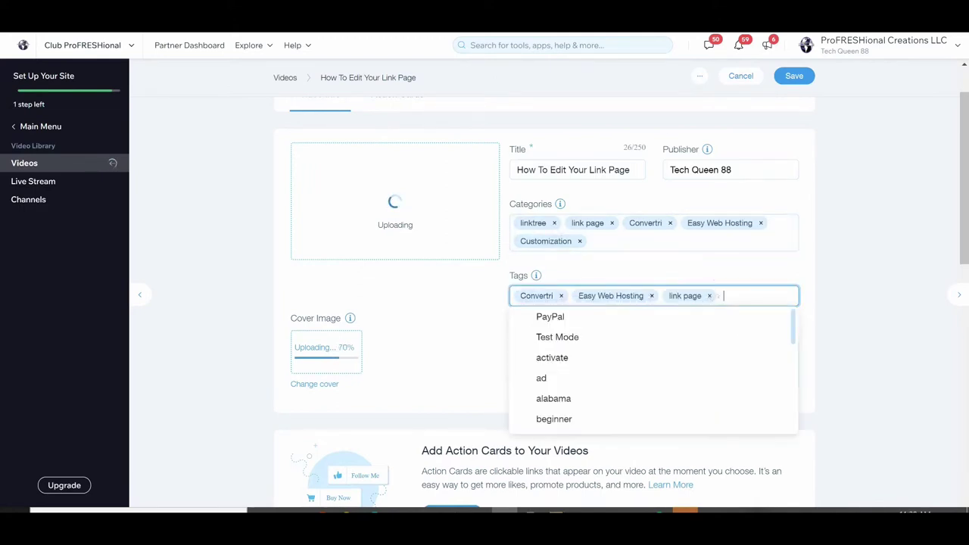
type("linktree")
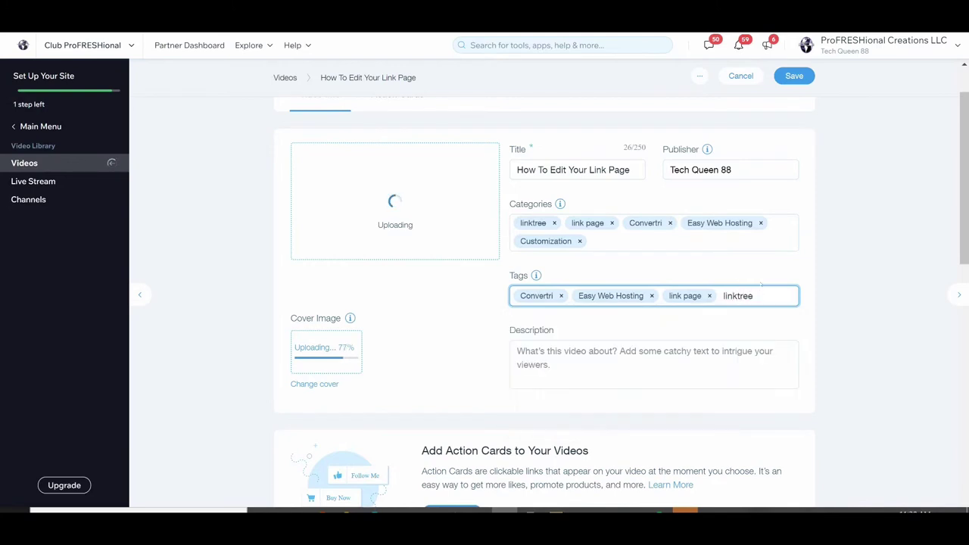
key("Return")
scroll(658, 359, "down", 3)
type("Cus")
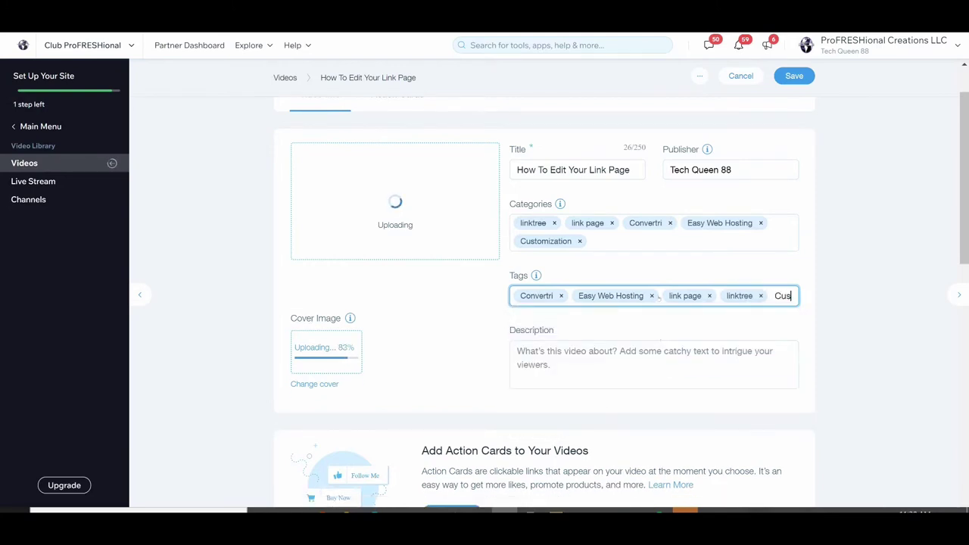
type("tomization")
key("Return")
left_click(555, 243)
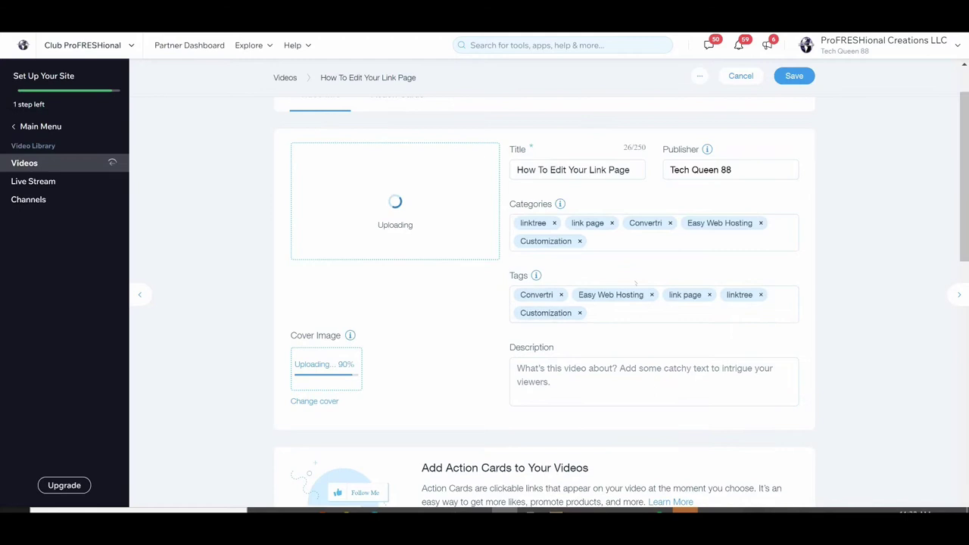
scroll(635, 283, "down", 1)
left_click(605, 318)
- Write a description about the buttons and links on your page, correcting one word
type("This video")
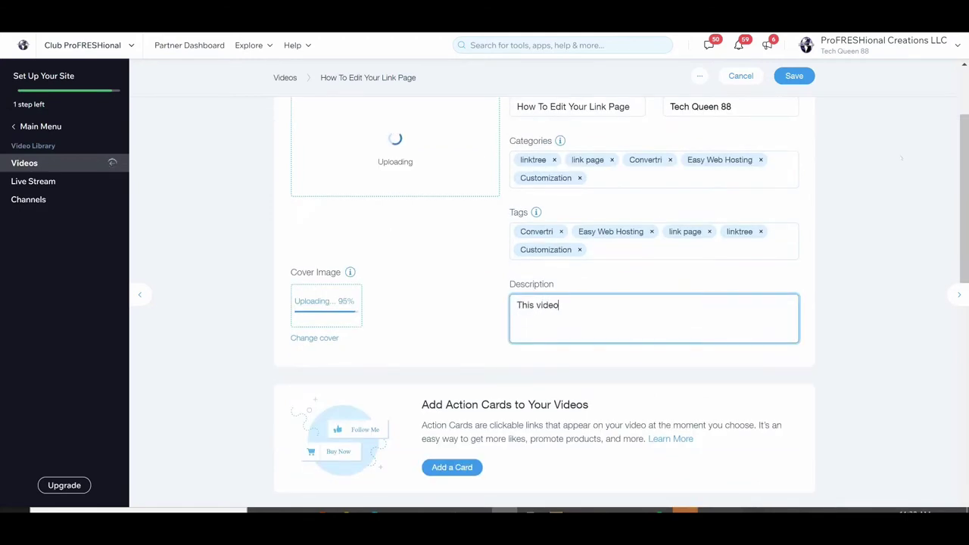
type(" w")
type("alks you through h")
type("ow to chan")
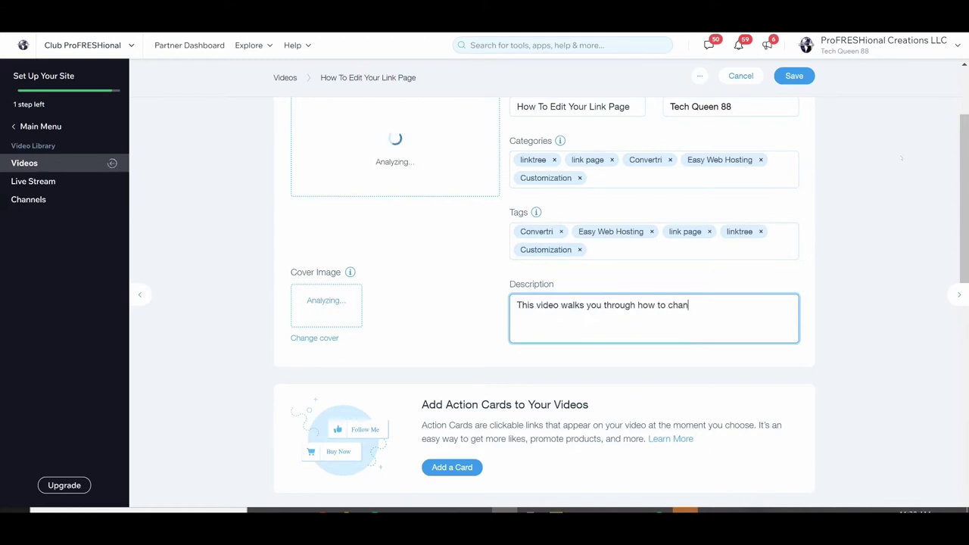
type("ge your buttons and links on ")
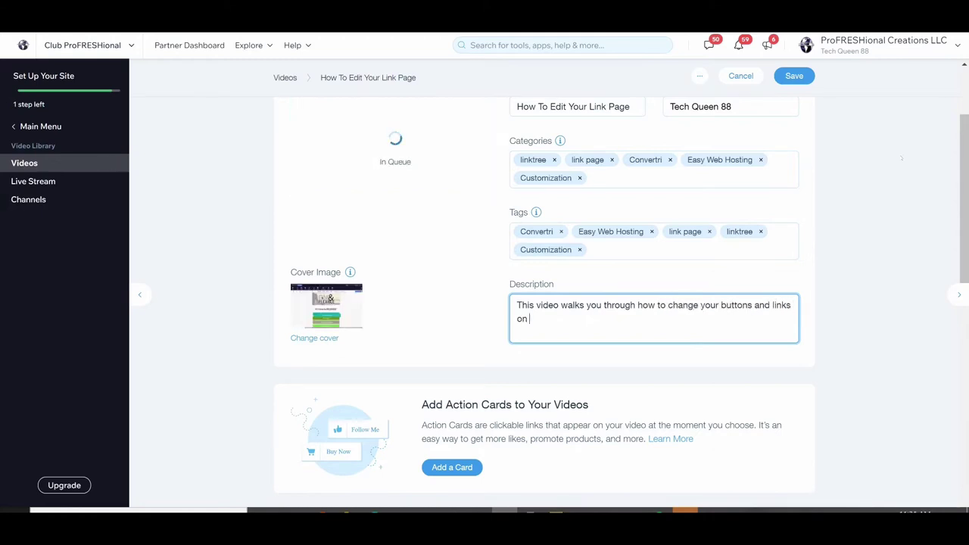
type("age inside the Convertri editor")
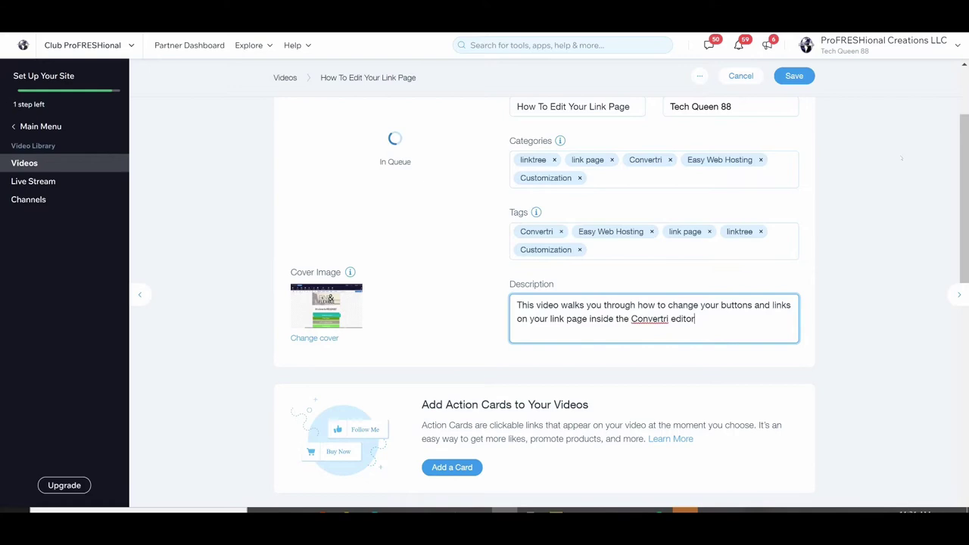
type(".")
double_click(623, 319)
type("your")
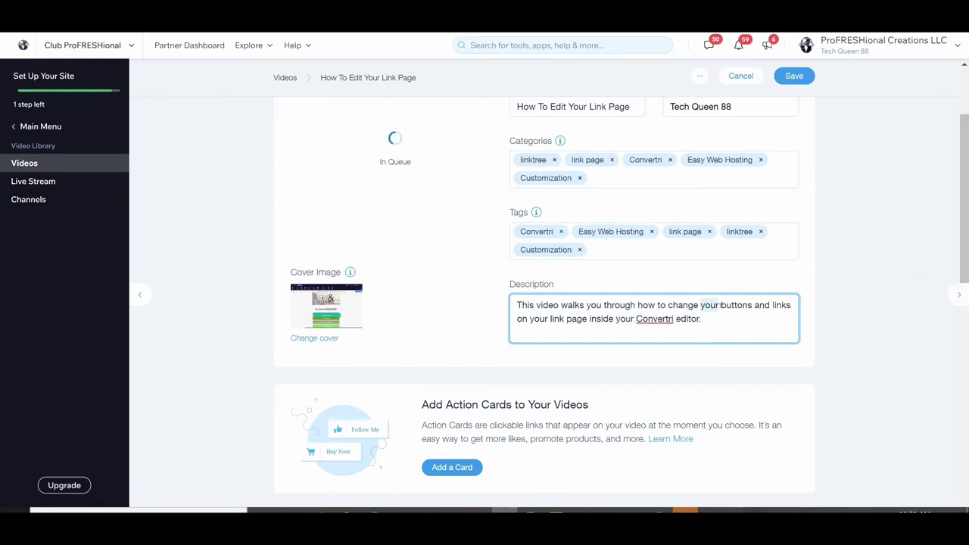
type("the")
- Review the video's details and pricing options, then save them
scroll(545, 303, "down", 5)
scroll(545, 302, "up", 1)
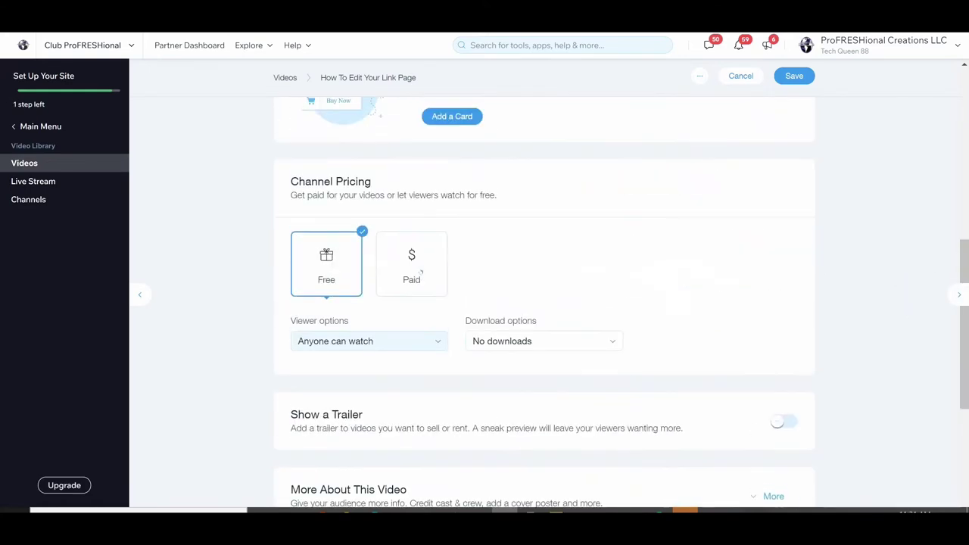
scroll(545, 303, "down", 1)
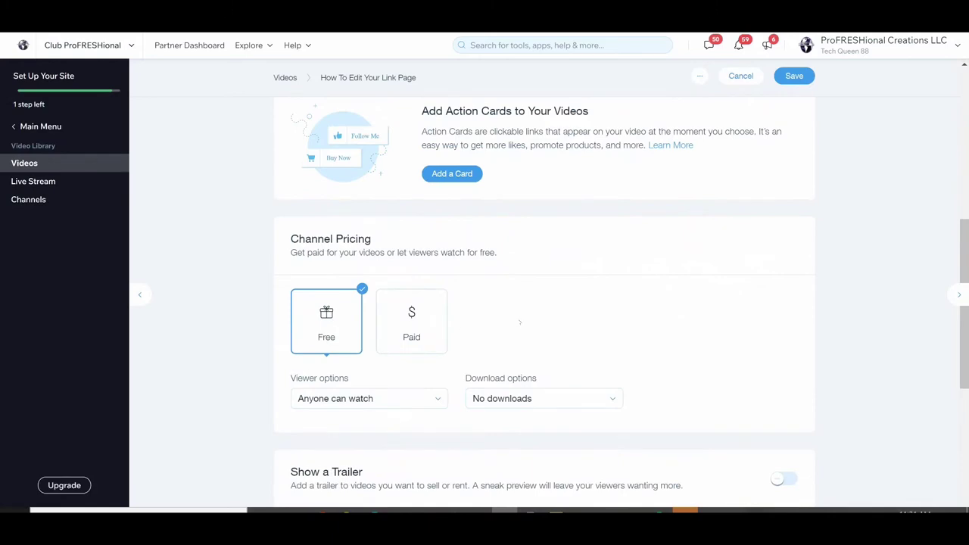
scroll(520, 322, "up", 2)
scroll(530, 321, "up", 3)
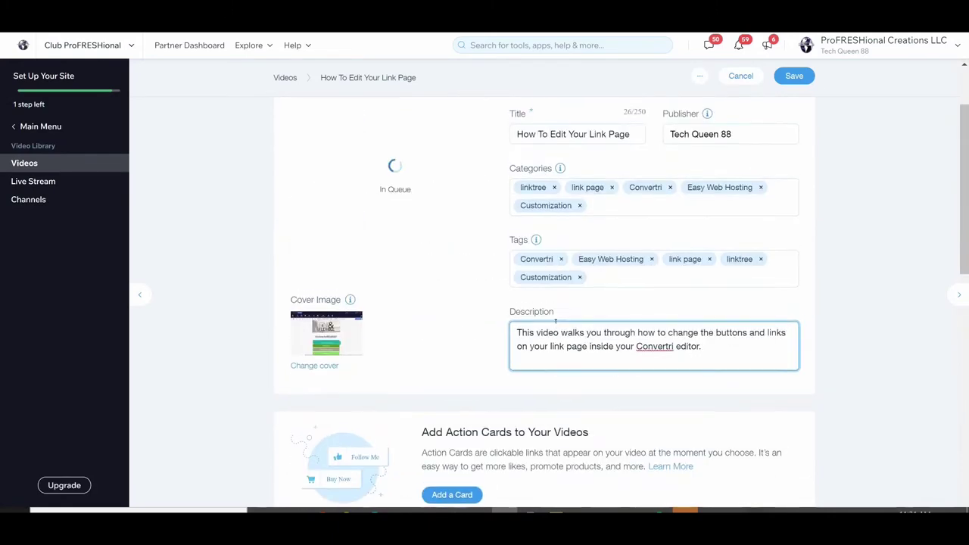
scroll(556, 321, "up", 2)
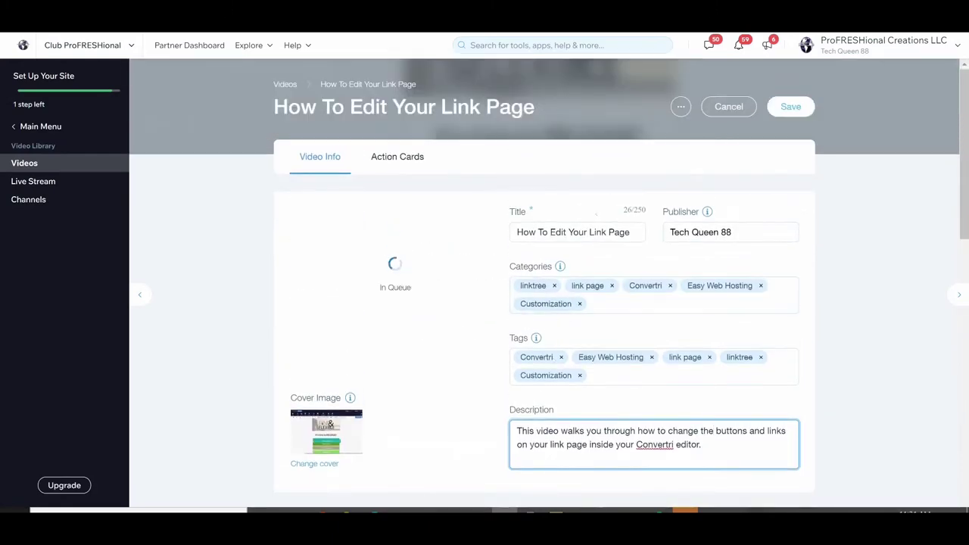
left_click(794, 108)
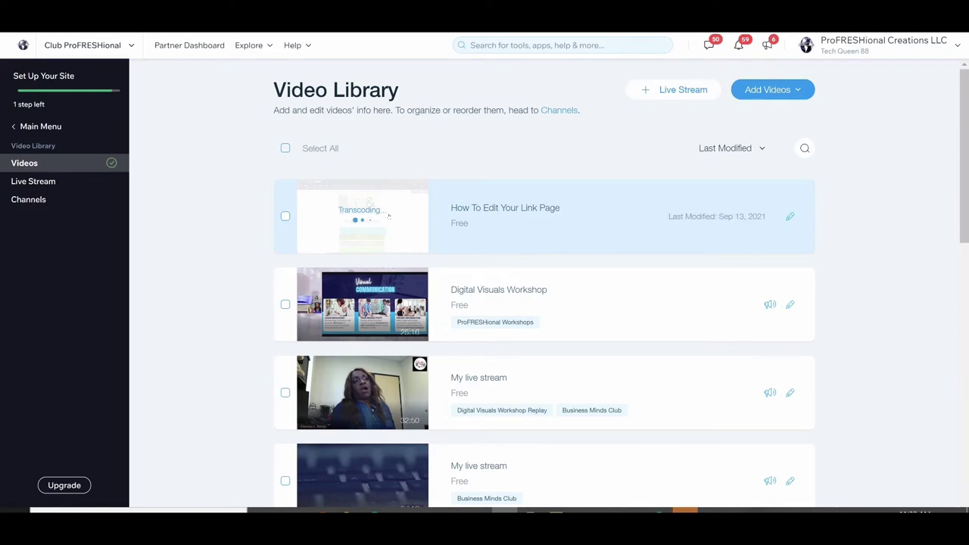
- Open the Easy Web Hosting channel and add How To Edit Your Link Page from its Add Videos list
left_click(44, 201)
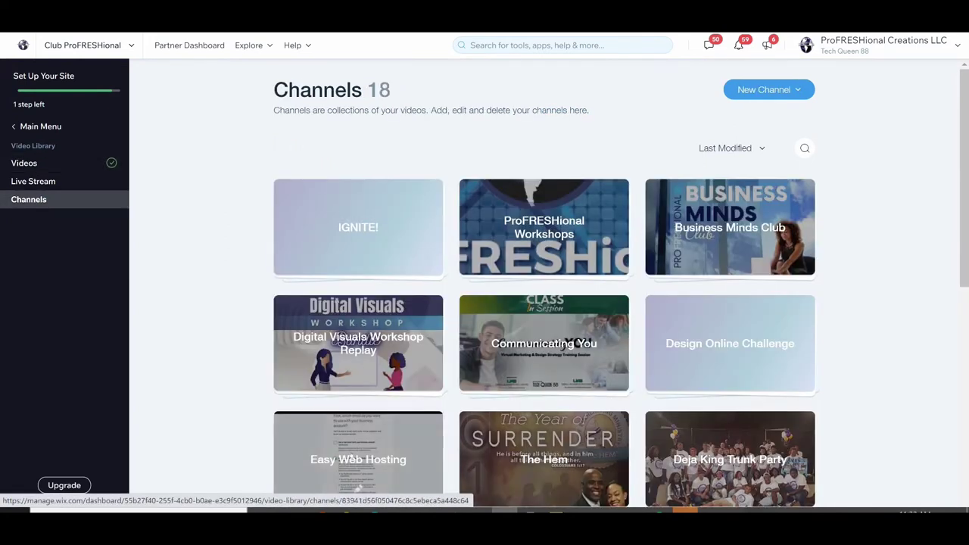
scroll(357, 432, "down", 1)
left_click(361, 403)
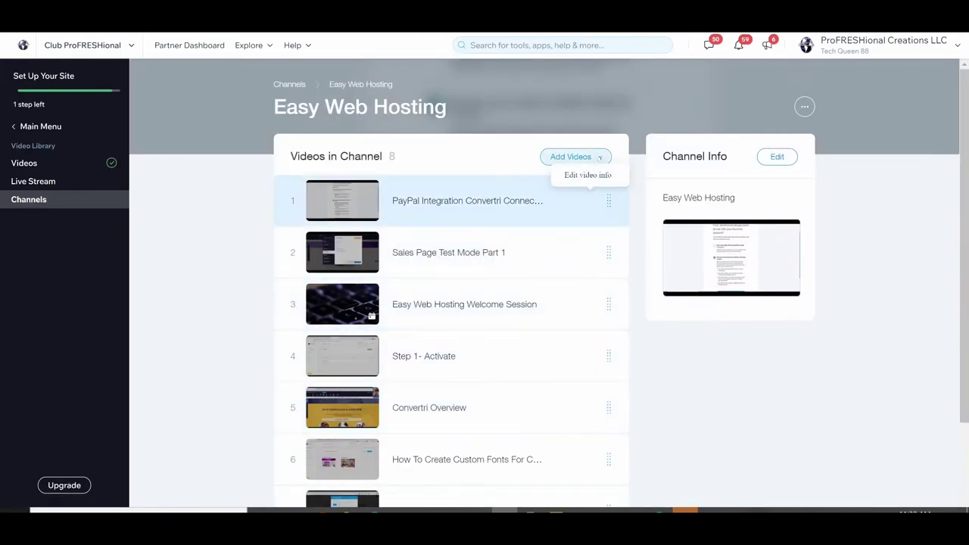
left_click(598, 157)
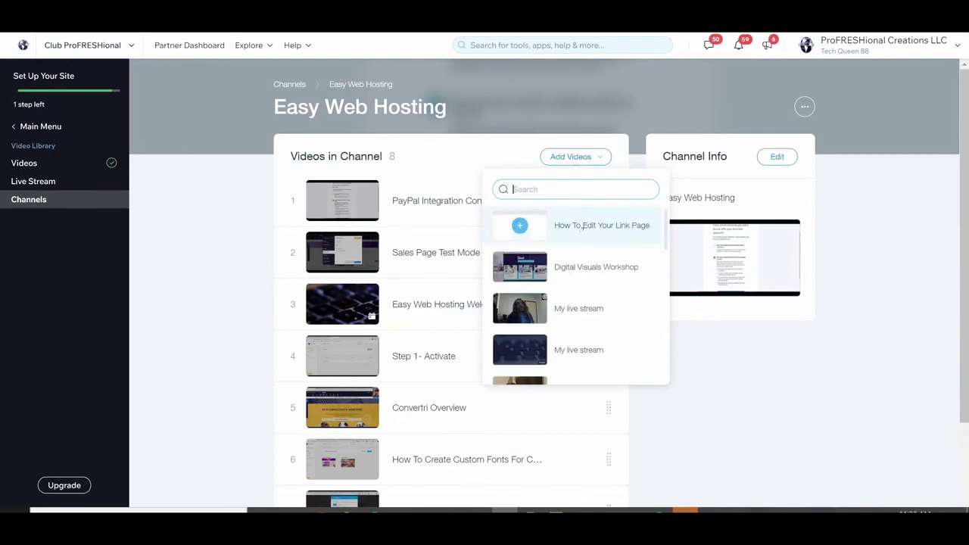
left_click(564, 227)
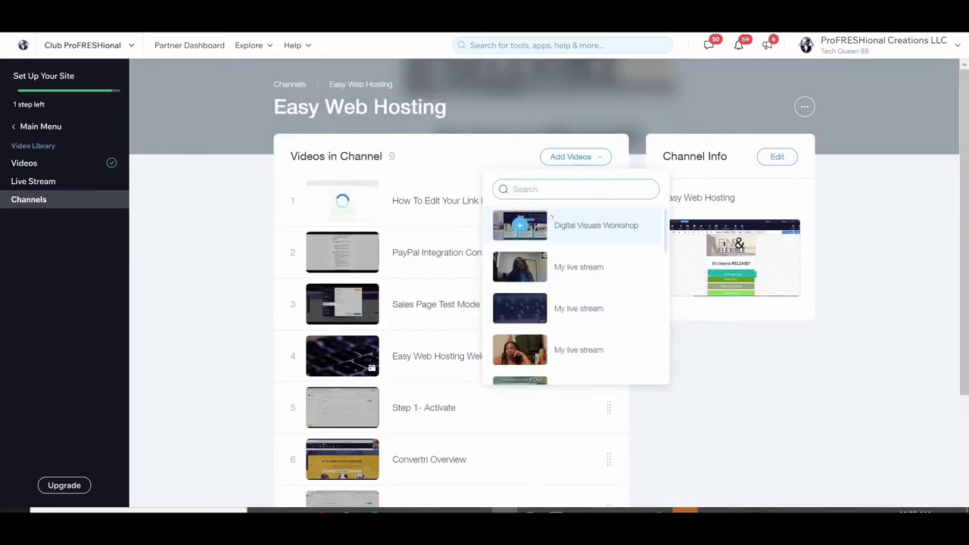
left_click(195, 264)
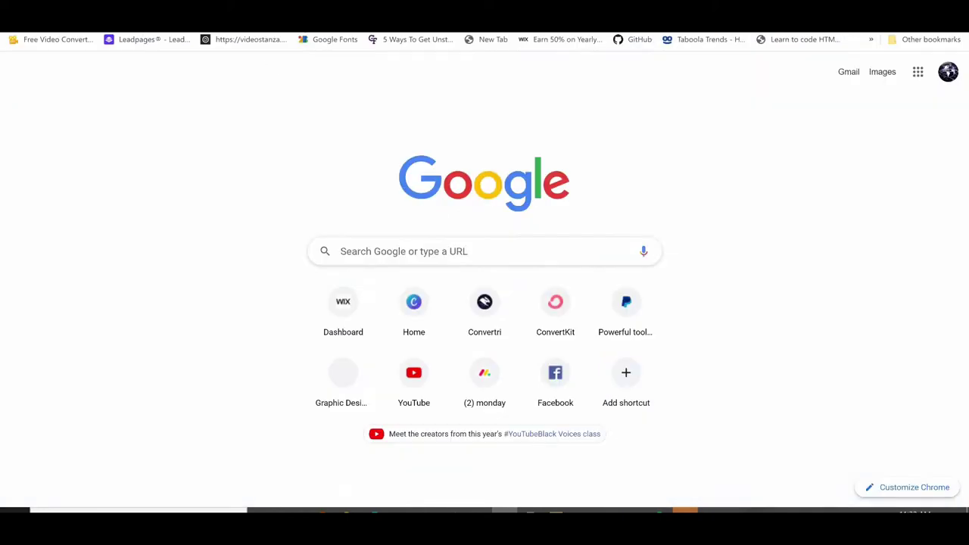
- Load profreshionalcreations.com from the address-bar suggestion for 'pro'
key("ctrl+l")
type("pr")
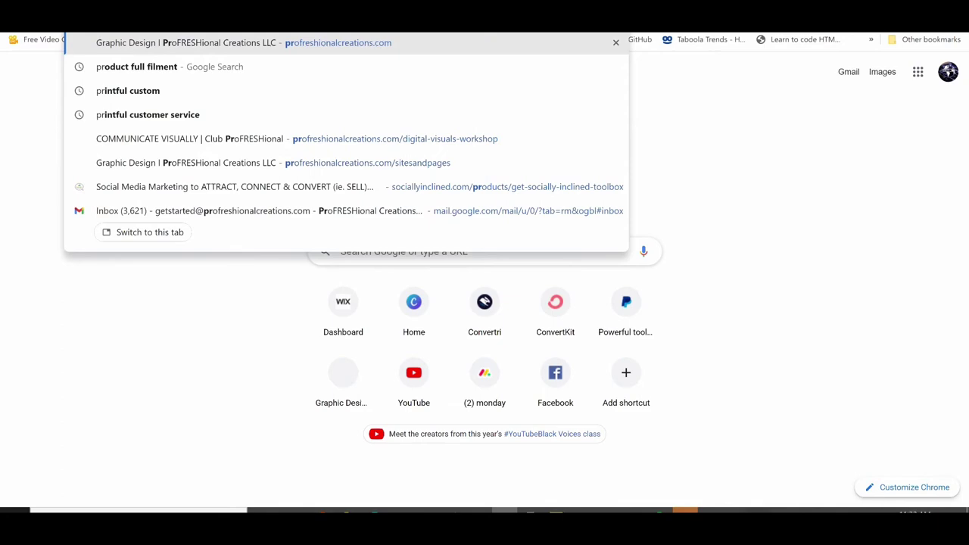
type("o")
key("Return")
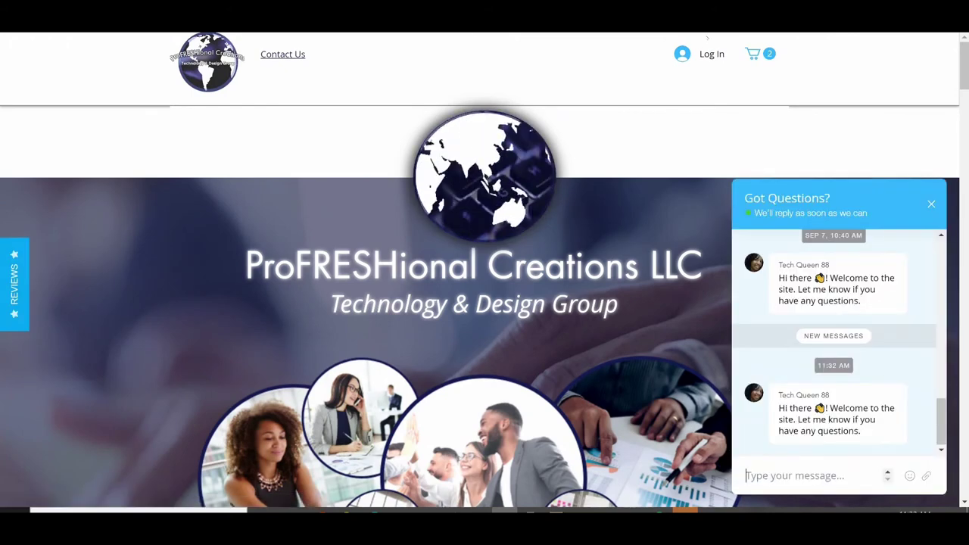
- Log in to the site with Google and open Easy Web Hosting from the Memberships menu
left_click(700, 55)
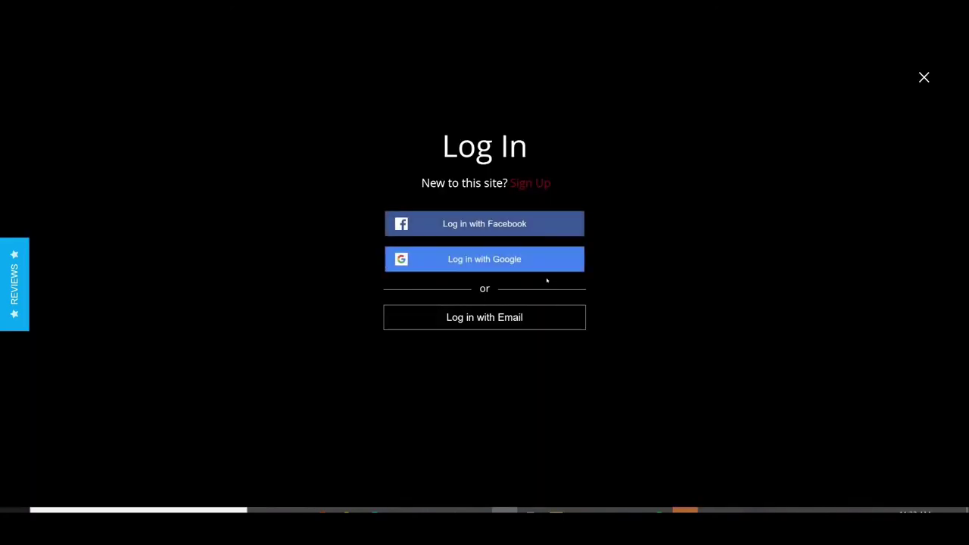
left_click(547, 266)
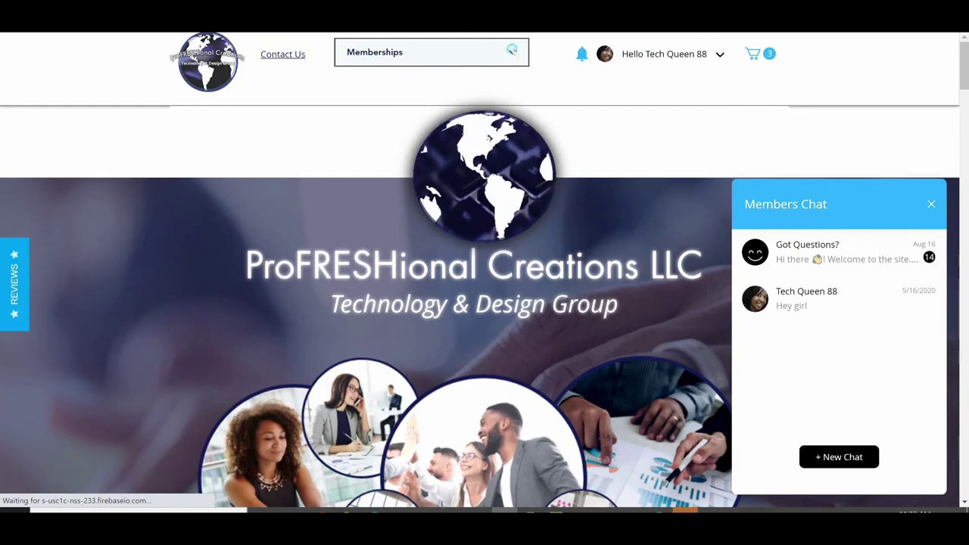
left_click(511, 50)
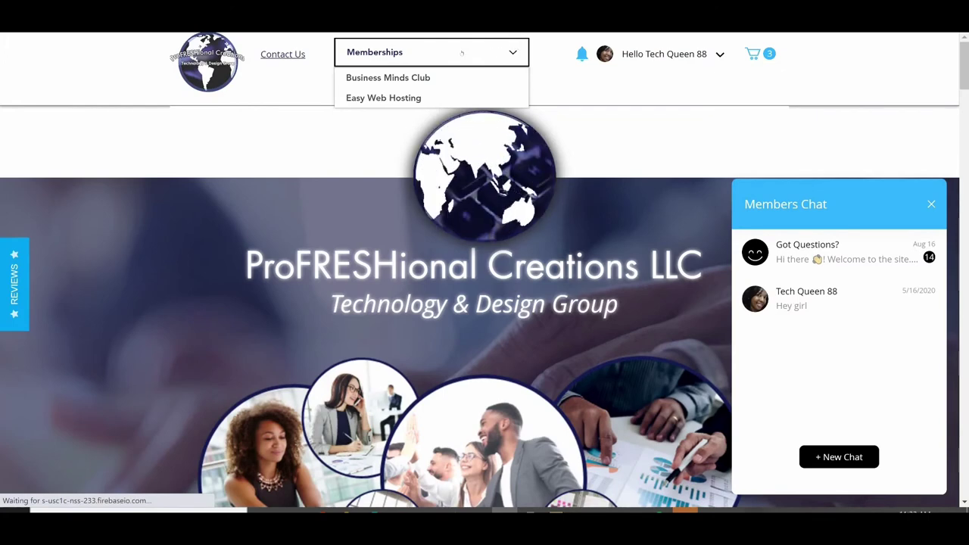
key("Down")
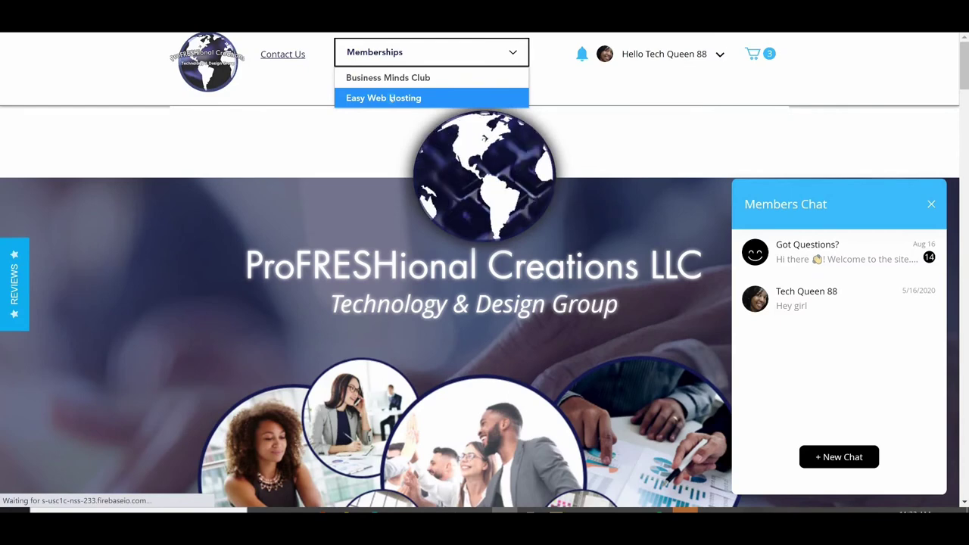
left_click(391, 98)
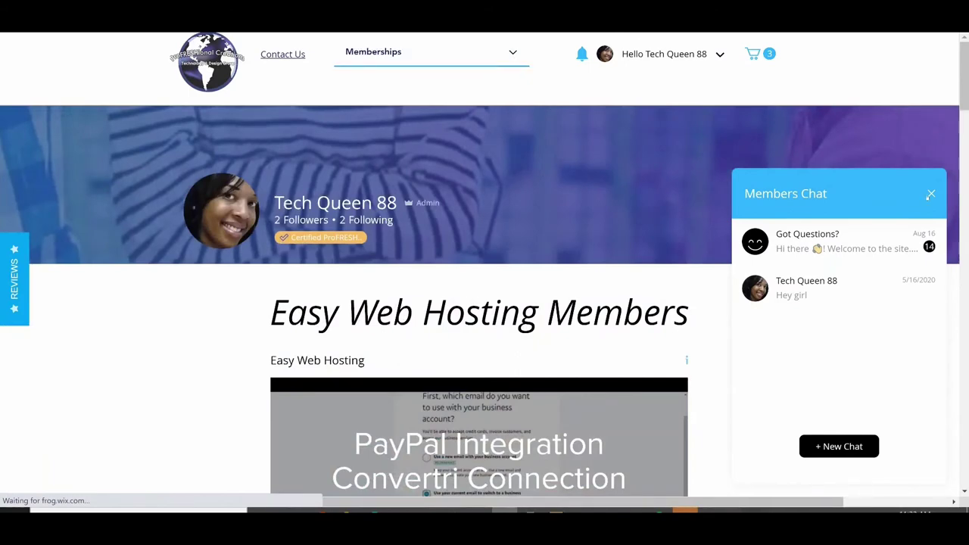
- Close the members chat and advance the video gallery to the next set of videos
left_click(931, 193)
scroll(753, 184, "down", 3)
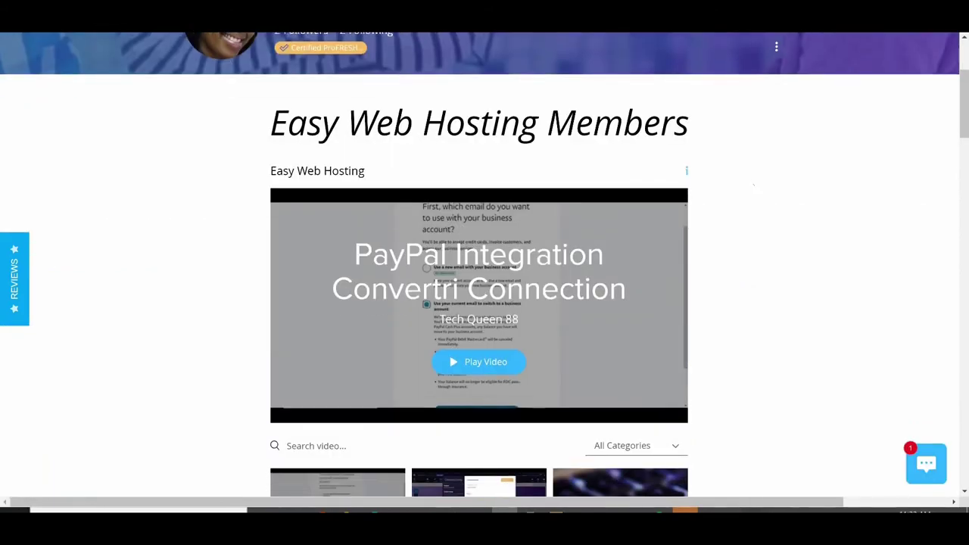
scroll(754, 183, "down", 1)
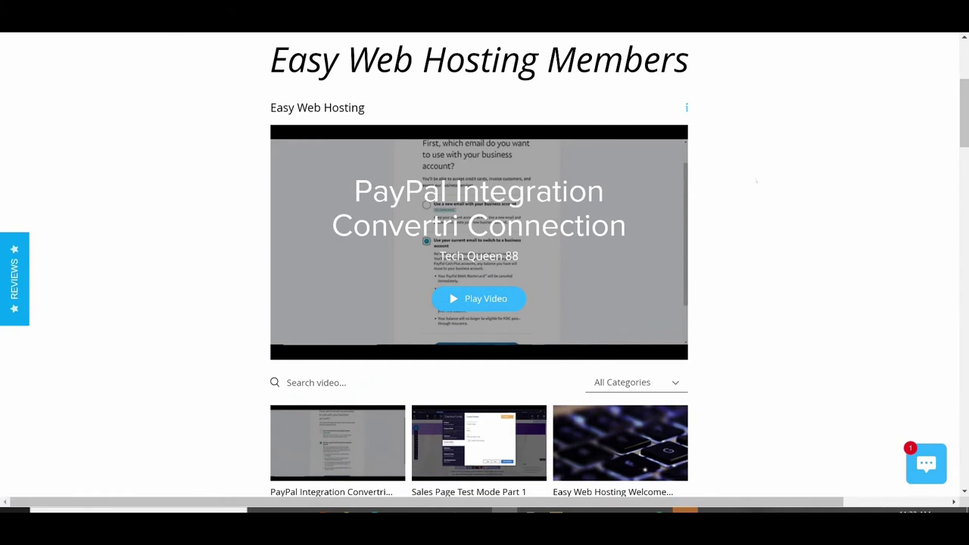
scroll(755, 182, "down", 1)
scroll(751, 179, "down", 1)
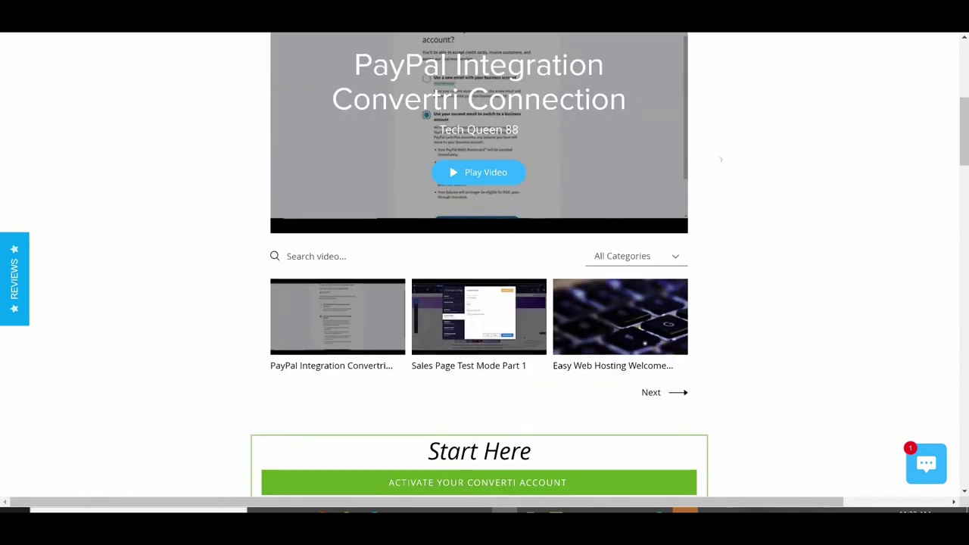
scroll(484, 272, "up", 1)
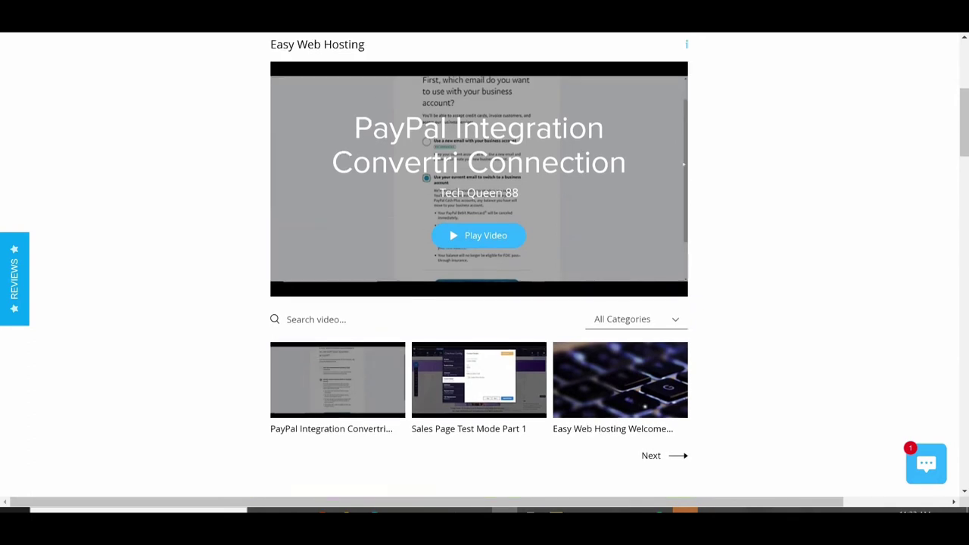
left_click(679, 456)
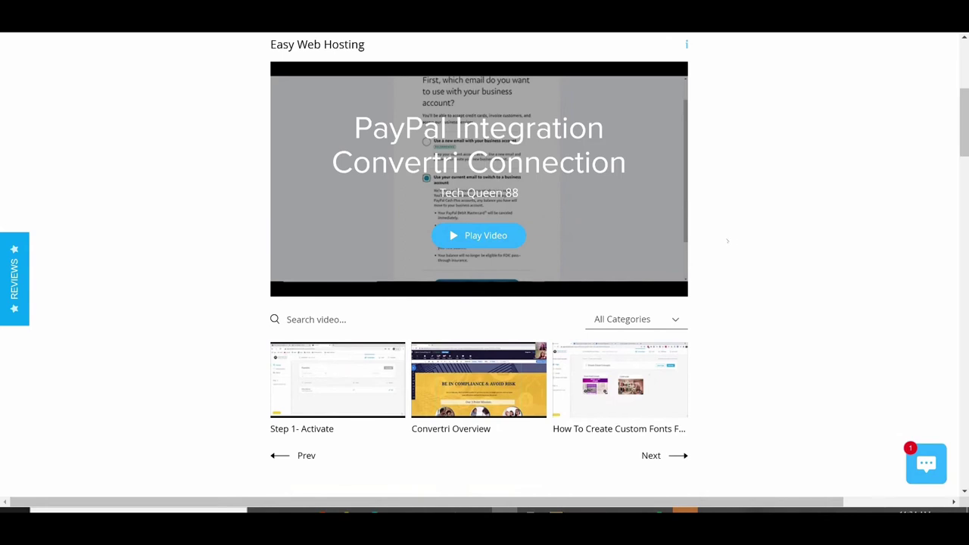
- Scroll through the members page, return the gallery to the first set, and scroll back to the player
scroll(726, 240, "down", 2)
scroll(726, 240, "down", 1)
scroll(726, 241, "down", 1)
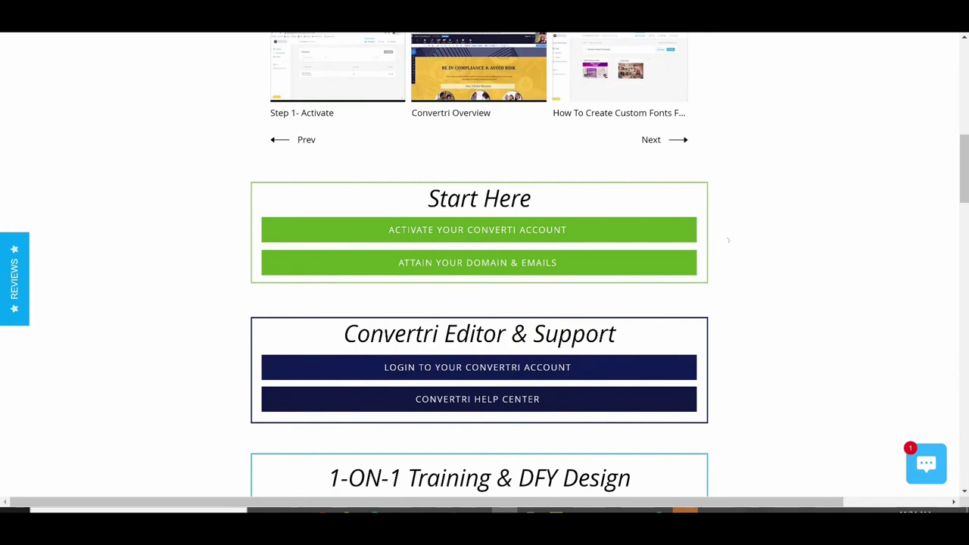
scroll(727, 241, "down", 1)
scroll(727, 240, "down", 1)
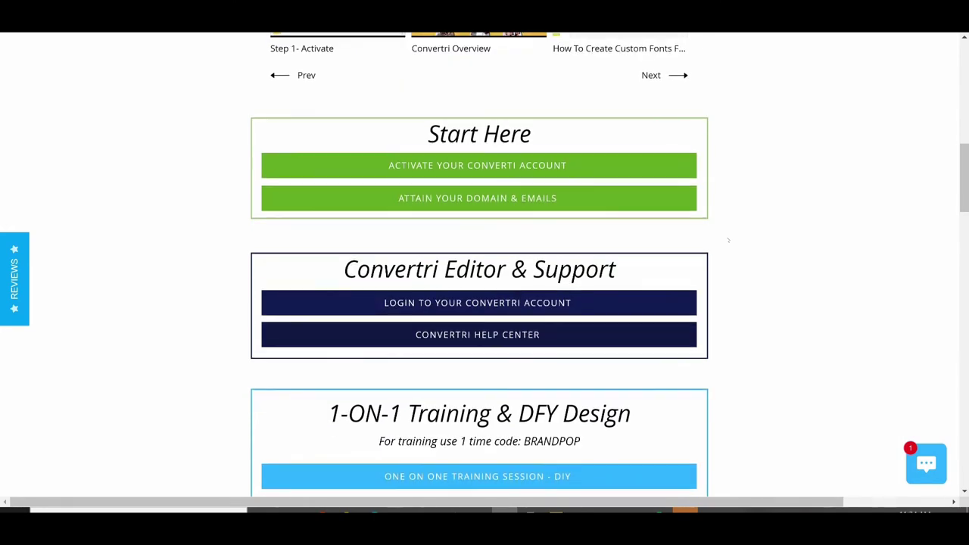
scroll(727, 240, "down", 1)
scroll(727, 240, "down", 1)
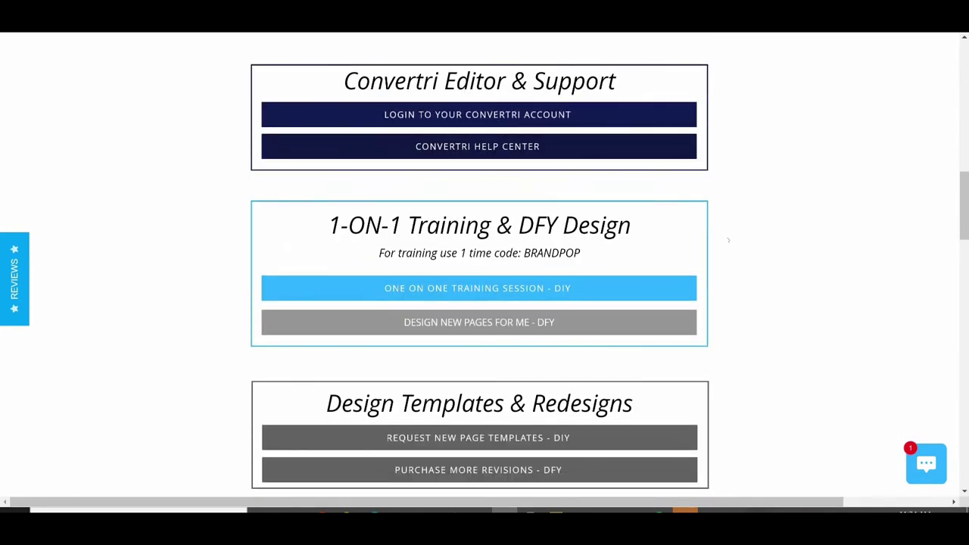
scroll(727, 240, "down", 1)
scroll(728, 240, "down", 1)
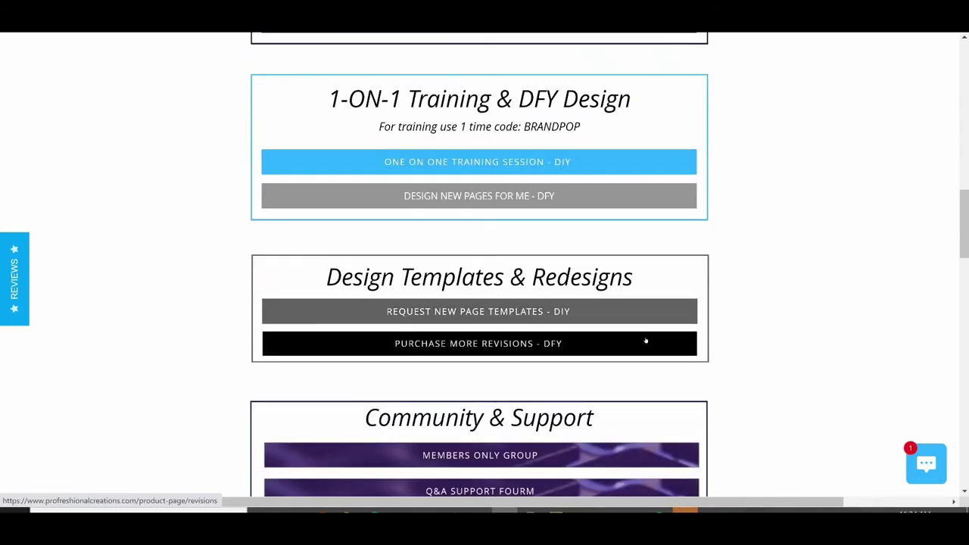
scroll(644, 331, "down", 2)
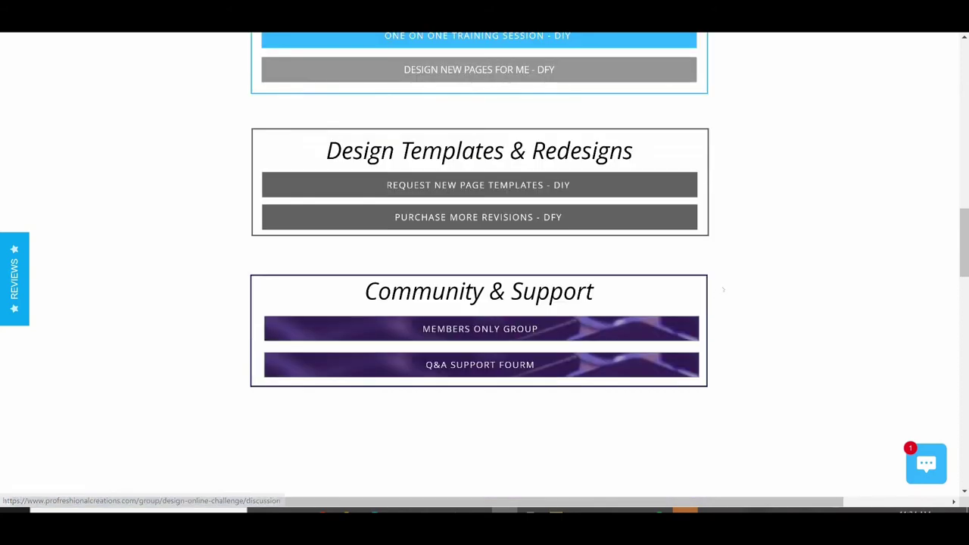
scroll(730, 286, "down", 2)
scroll(731, 286, "down", 3)
scroll(731, 287, "down", 1)
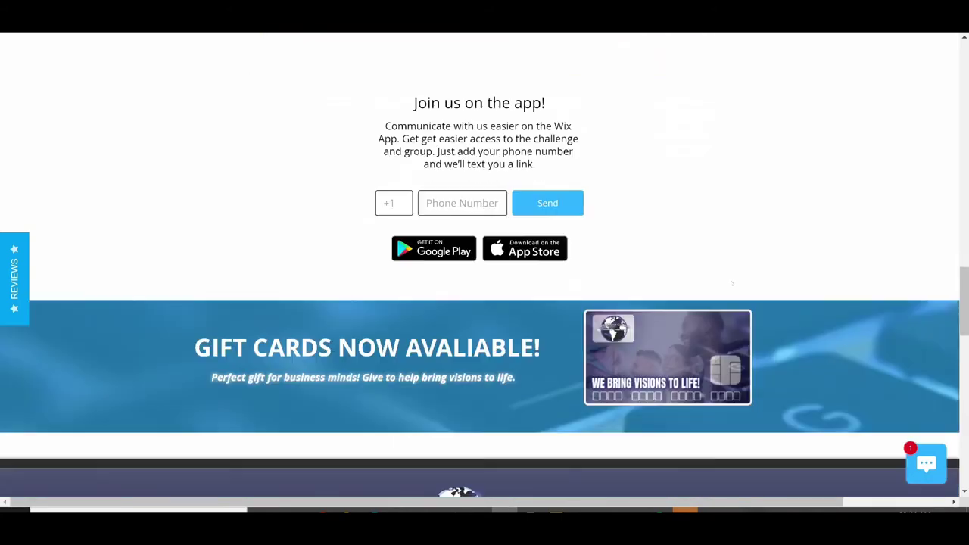
scroll(731, 286, "down", 2)
scroll(640, 250, "up", 13)
scroll(640, 250, "up", 1)
scroll(640, 249, "up", 3)
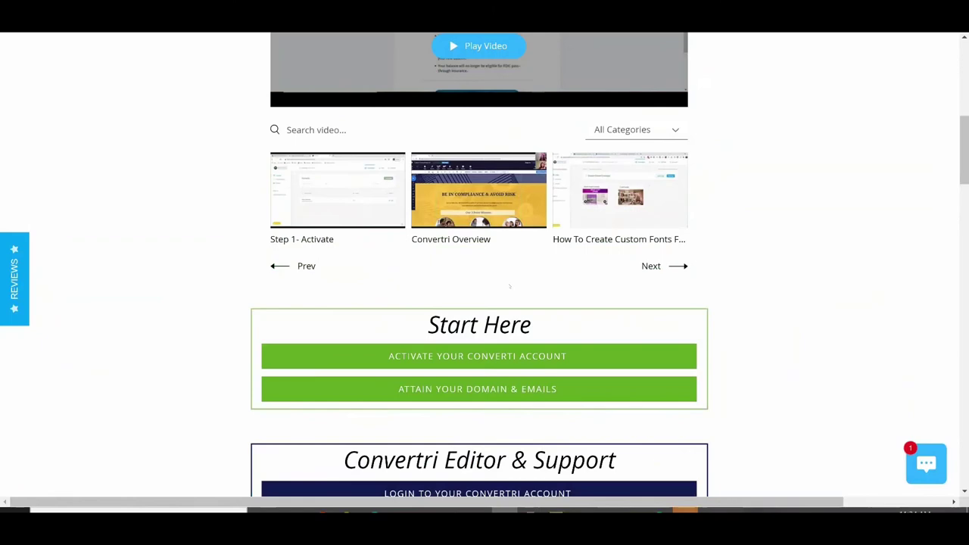
scroll(496, 336, "down", 5)
scroll(496, 335, "down", 1)
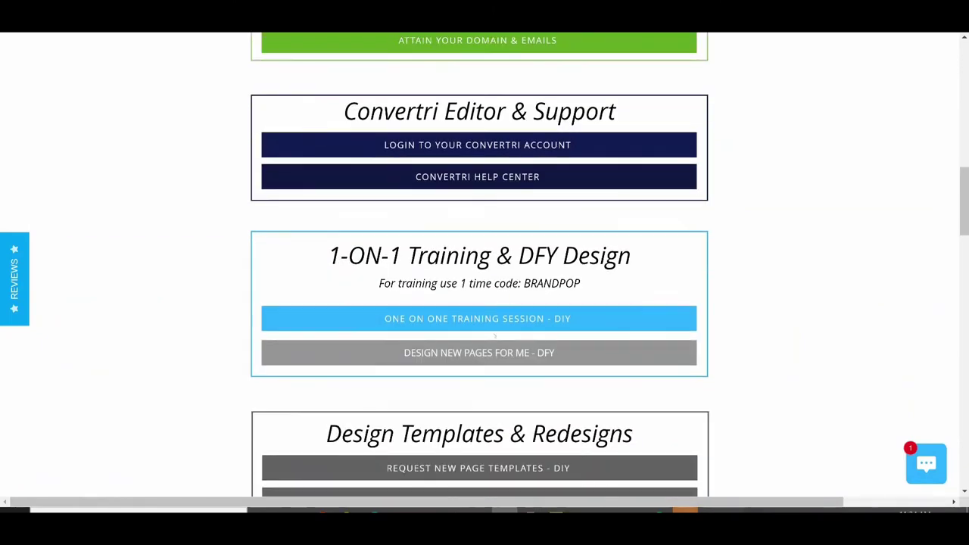
scroll(496, 335, "down", 2)
scroll(470, 368, "down", 1)
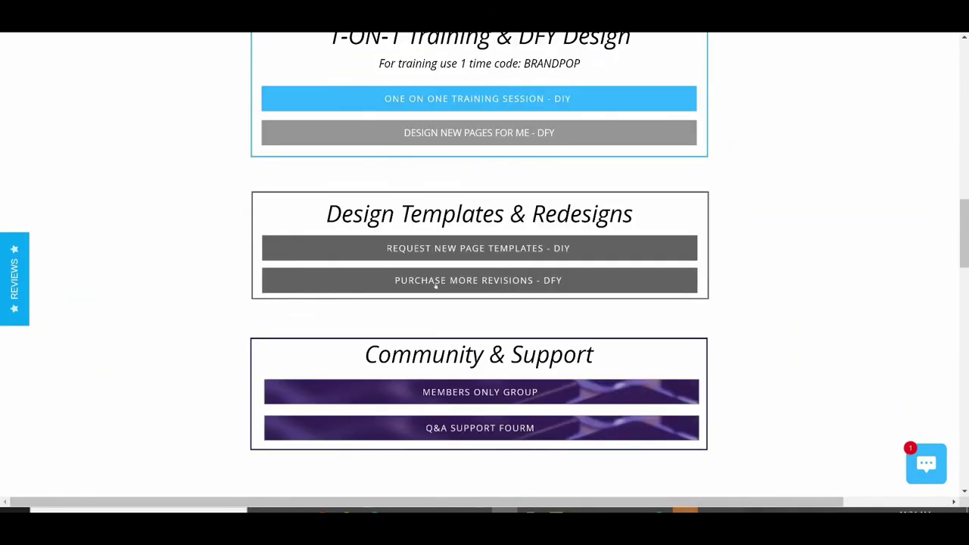
scroll(435, 285, "up", 3)
scroll(402, 425, "up", 5)
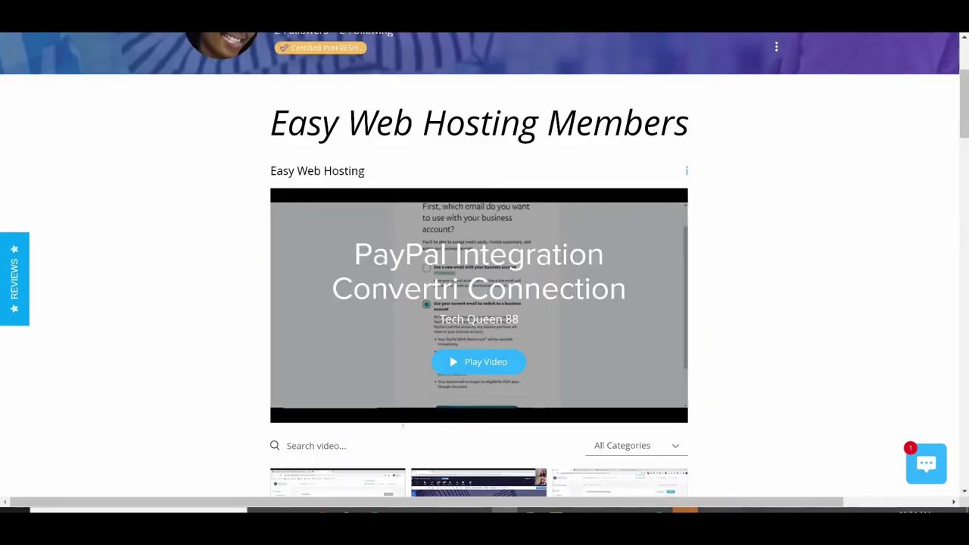
scroll(403, 425, "down", 1)
scroll(340, 408, "down", 2)
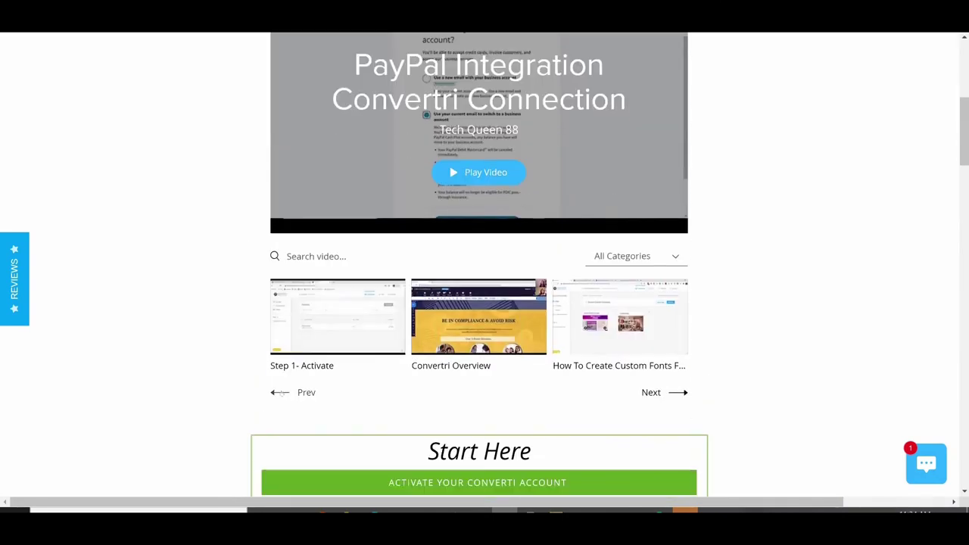
left_click(280, 392)
scroll(321, 383, "up", 1)
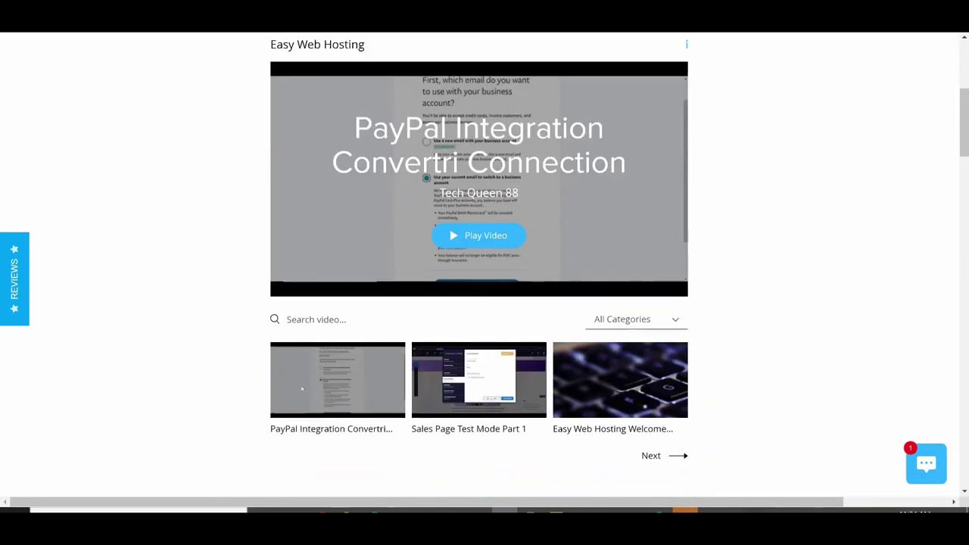
scroll(322, 383, "up", 1)
scroll(322, 383, "up", 1)
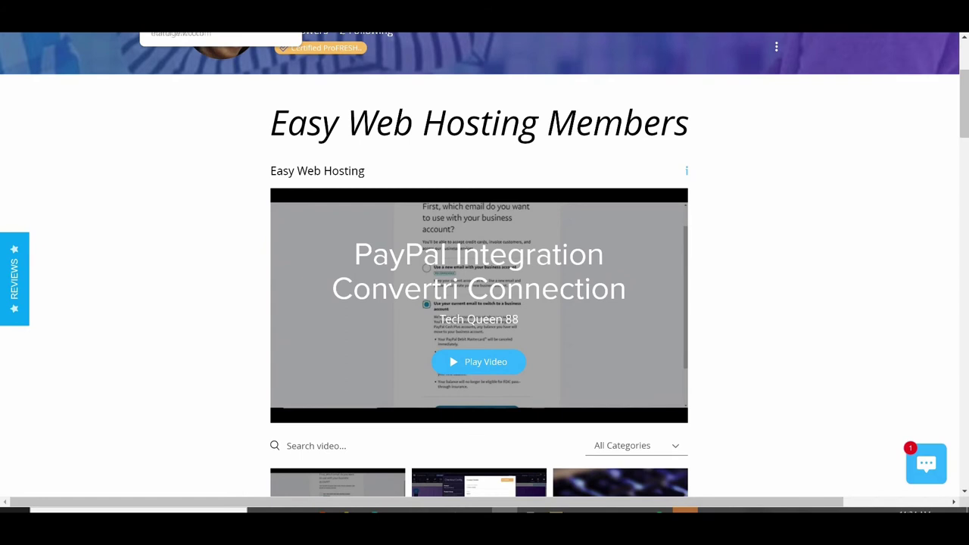
- Back in the Wix dashboard, go from Videos to Channels and open the Easy Web Hosting channel
key("ctrl+Tab")
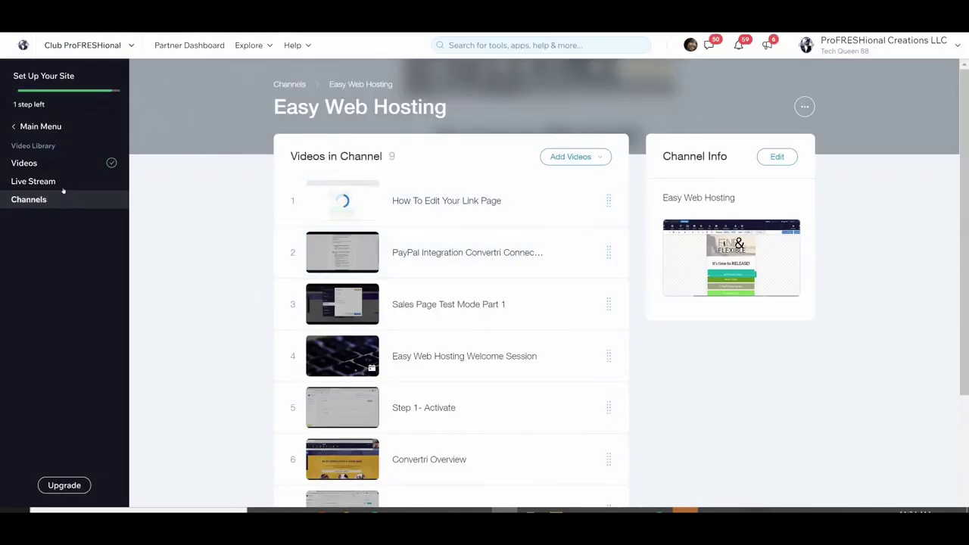
left_click(62, 163)
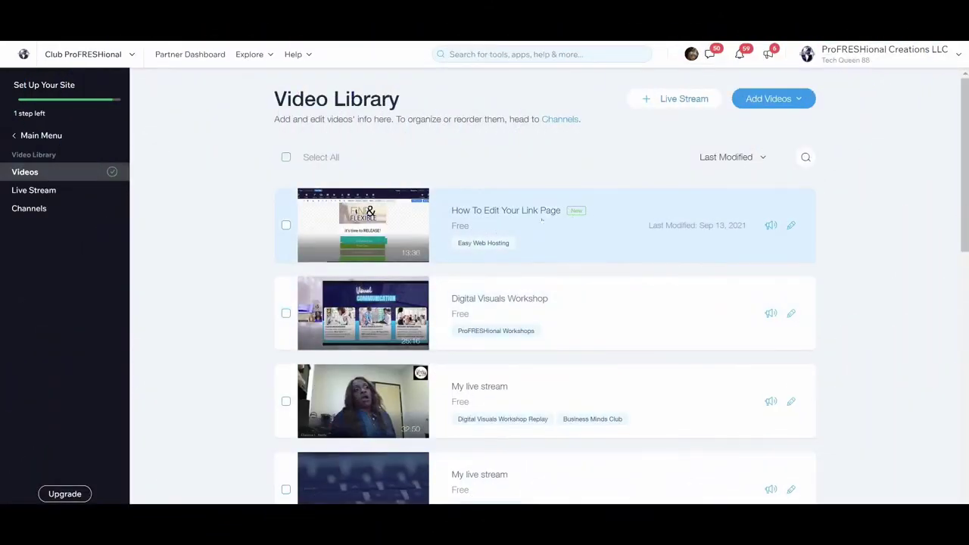
left_click(47, 210)
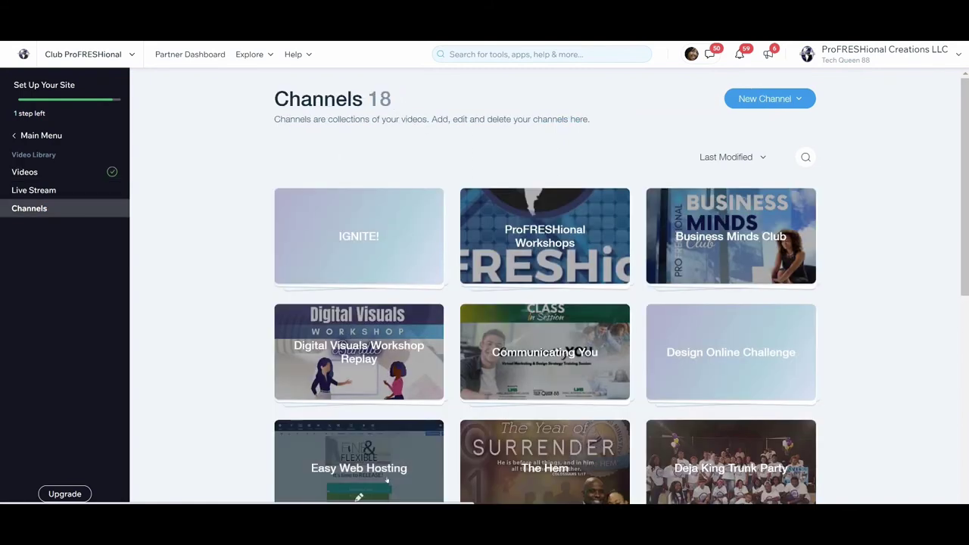
left_click(353, 460)
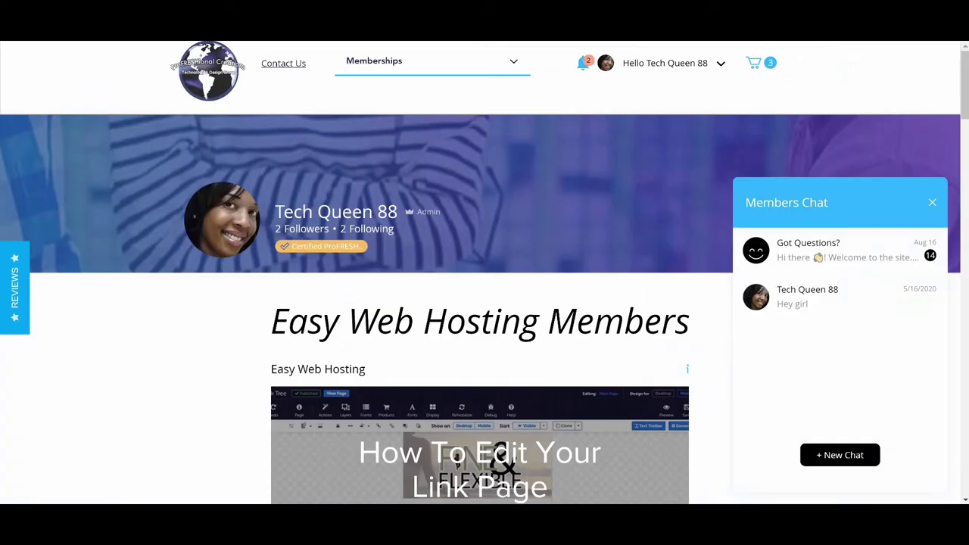
- Close the members chat, then play How To Edit Your Link Page with the sound muted
left_click(933, 202)
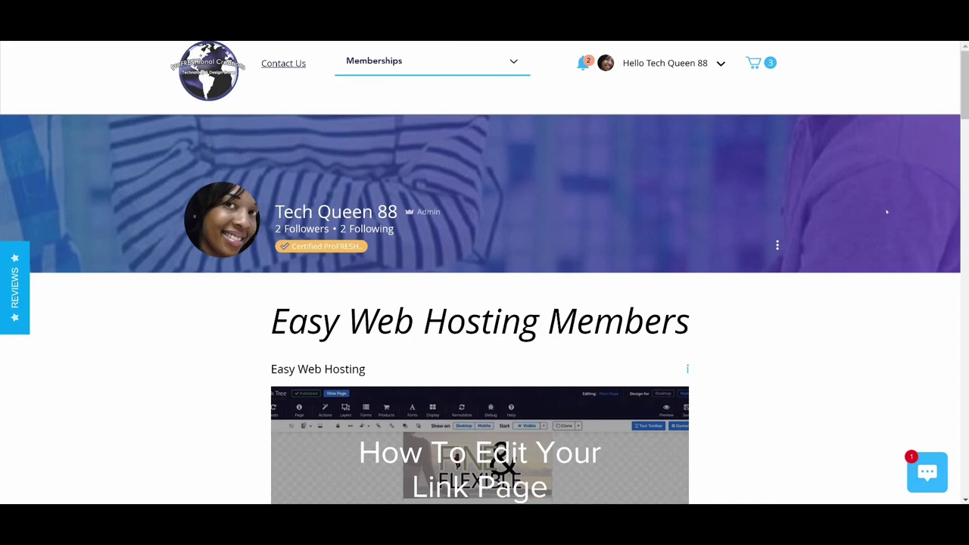
scroll(886, 212, "down", 2)
scroll(887, 212, "down", 3)
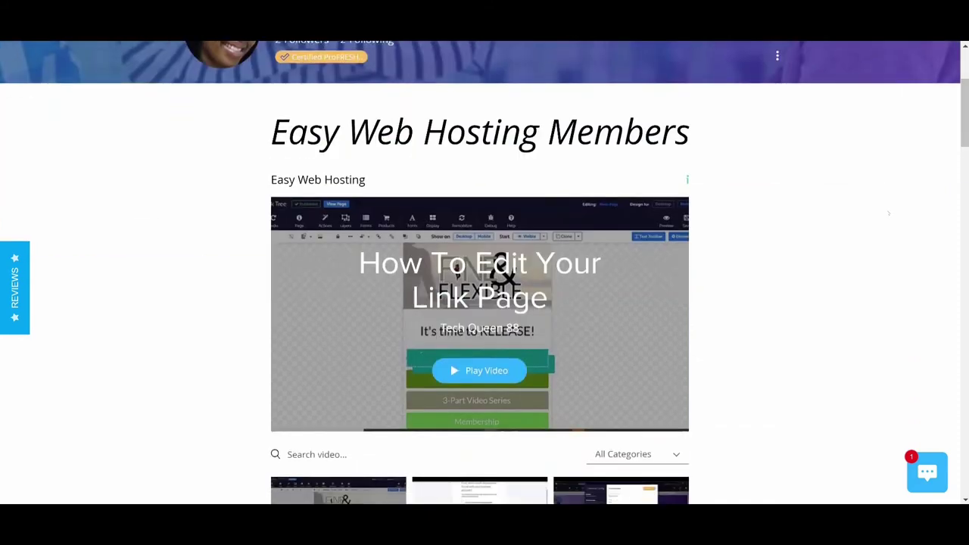
scroll(887, 215, "down", 1)
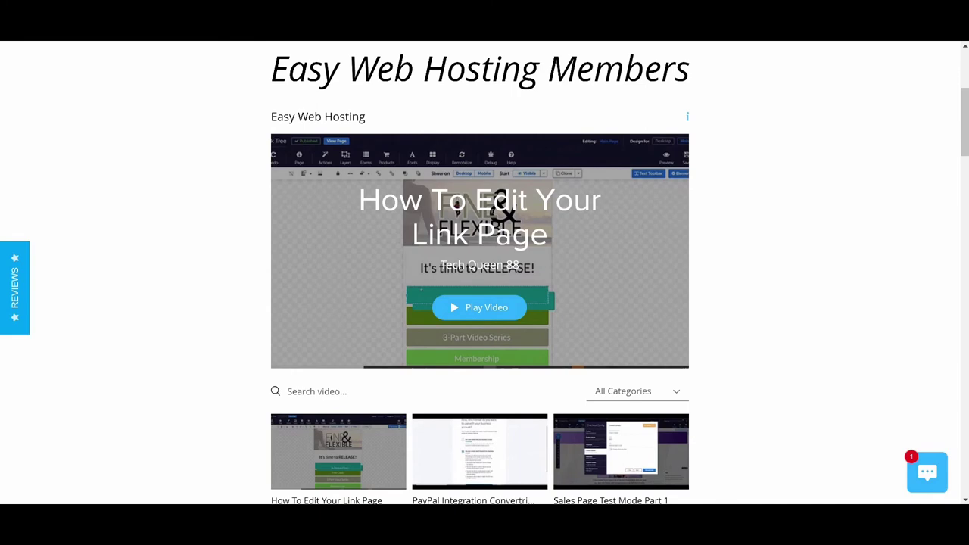
scroll(458, 248, "down", 1)
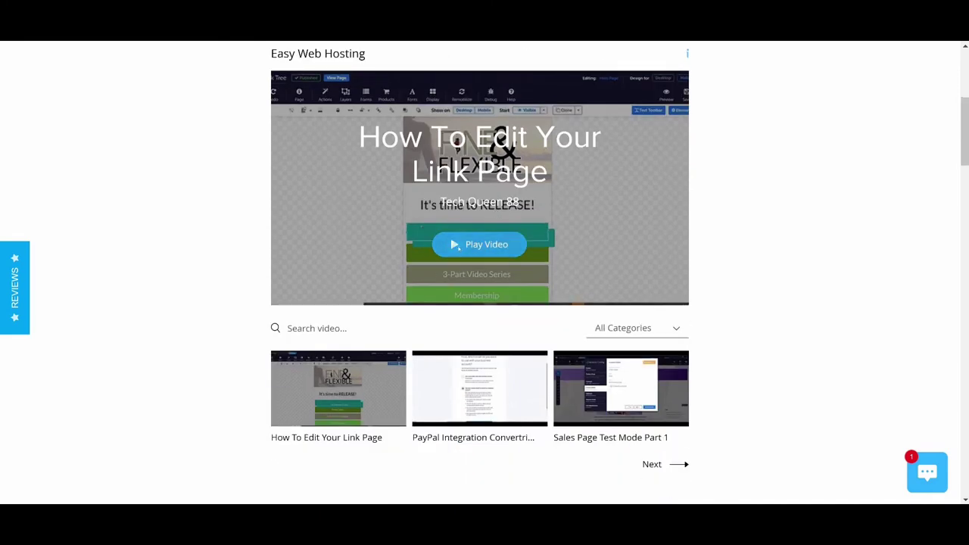
left_click(458, 248)
left_click(308, 288)
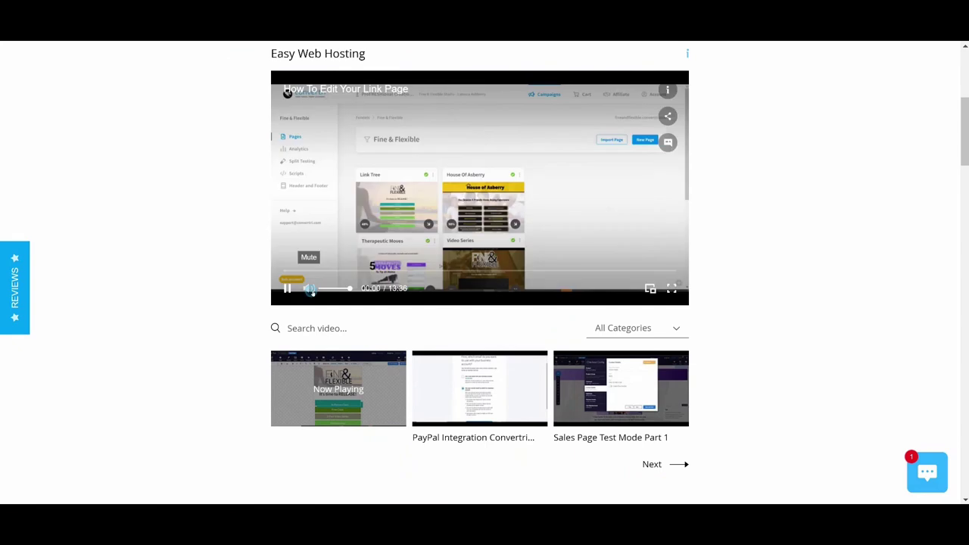